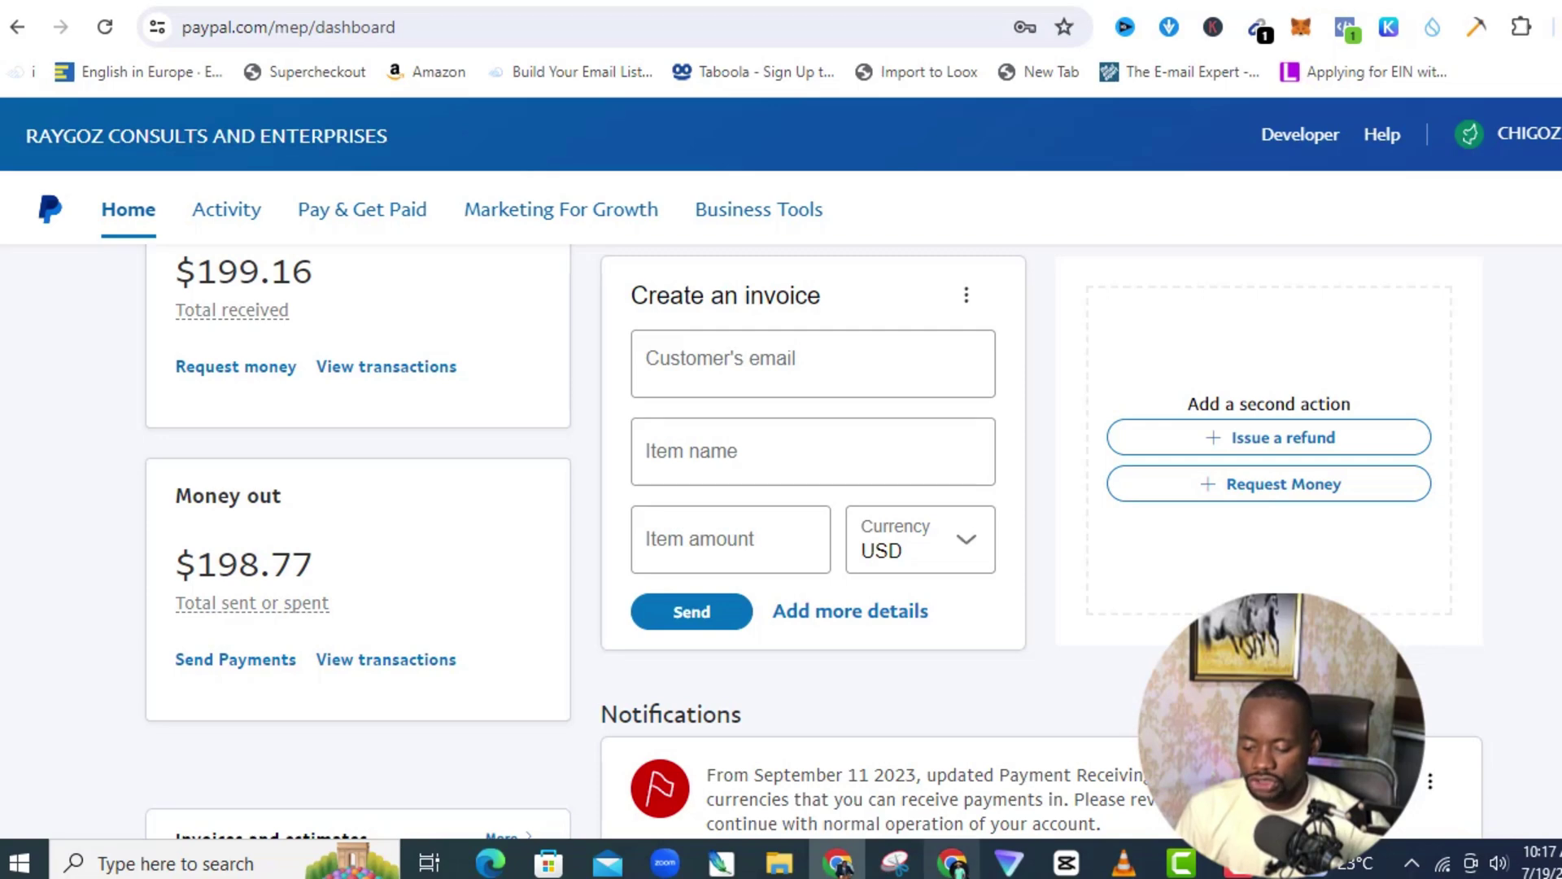
Accept the cookies on PayPal's public home page and look over its Personal options
click(952, 863)
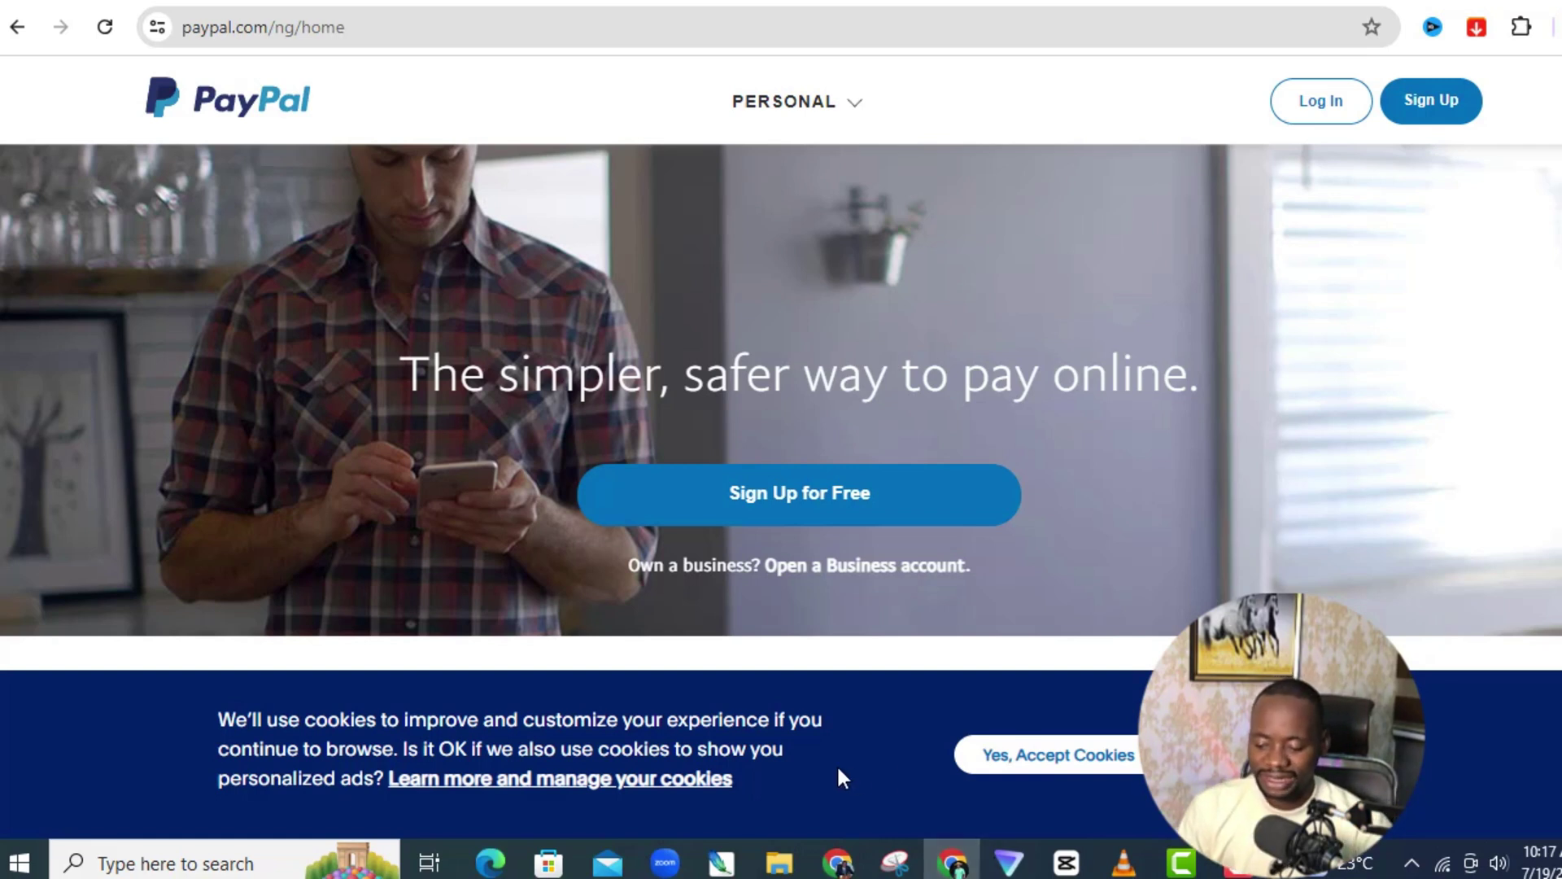
click(1040, 757)
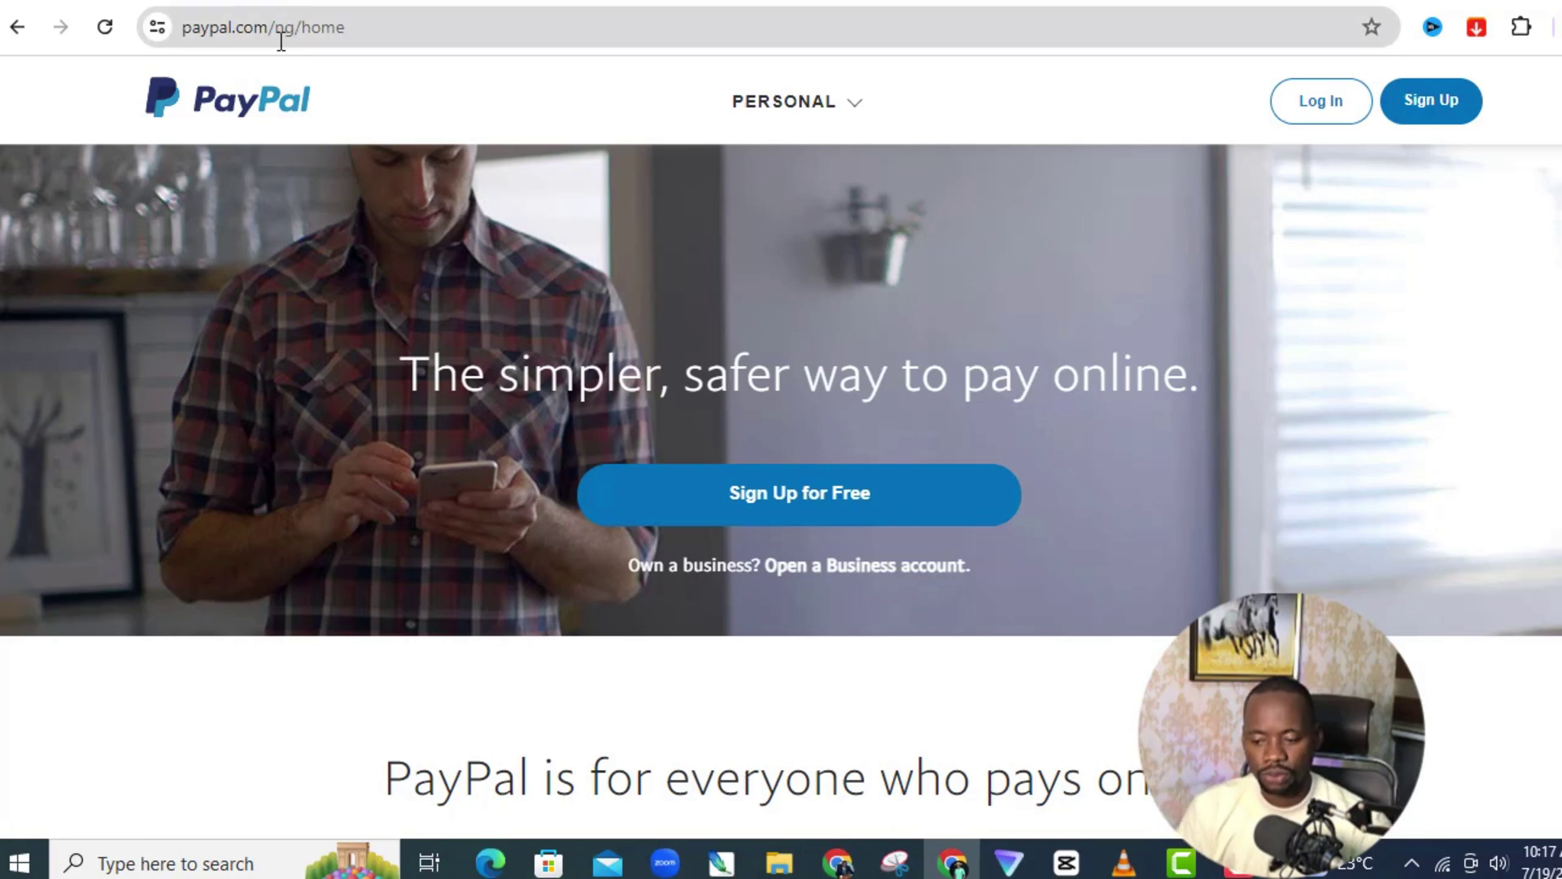
click(838, 104)
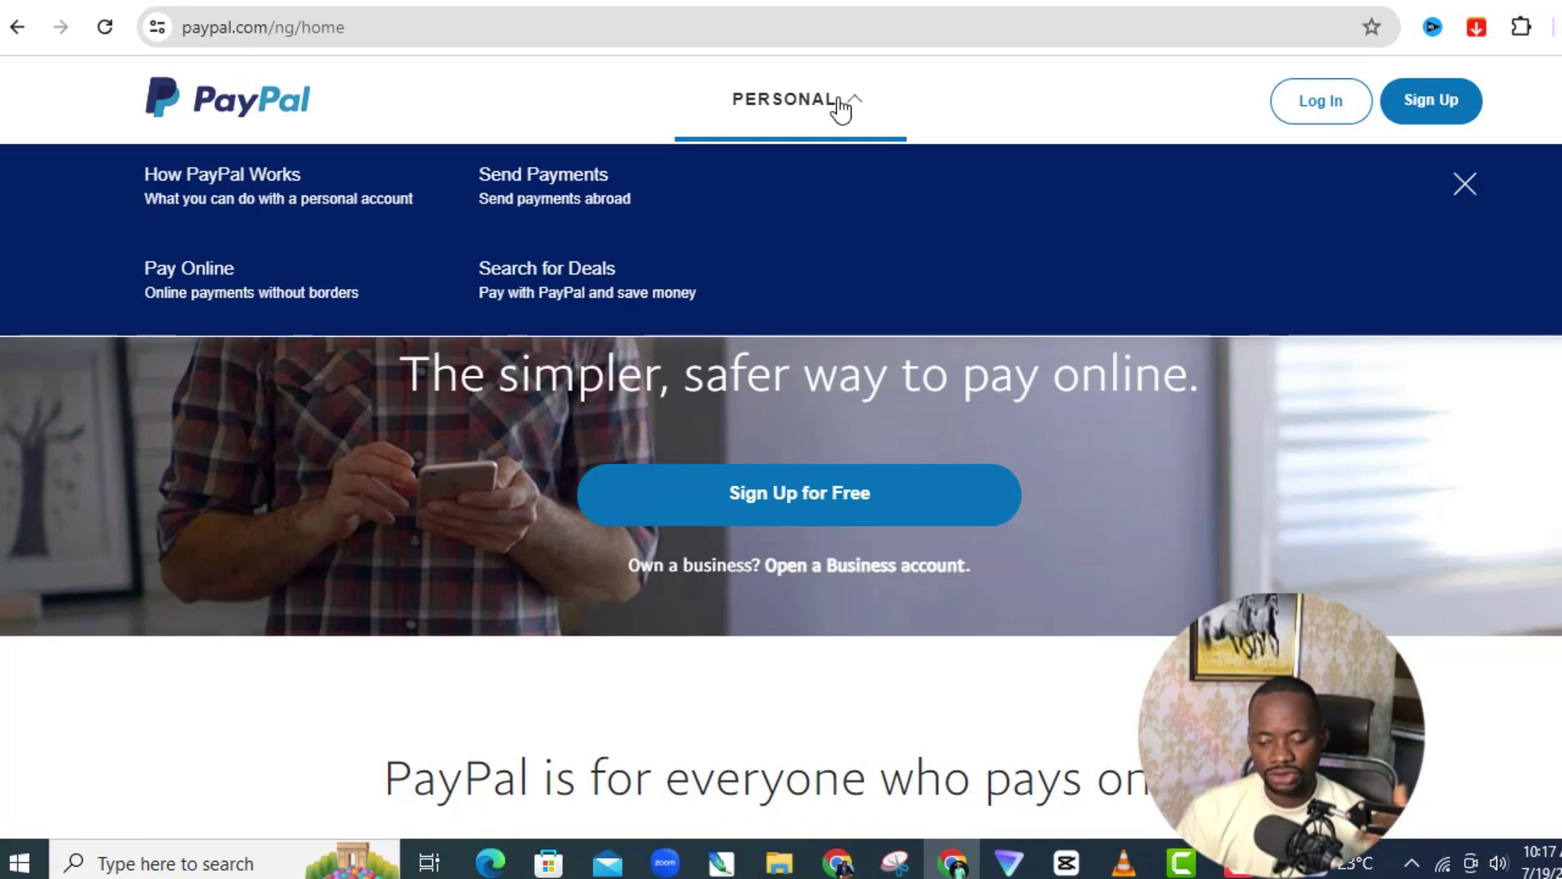
click(841, 106)
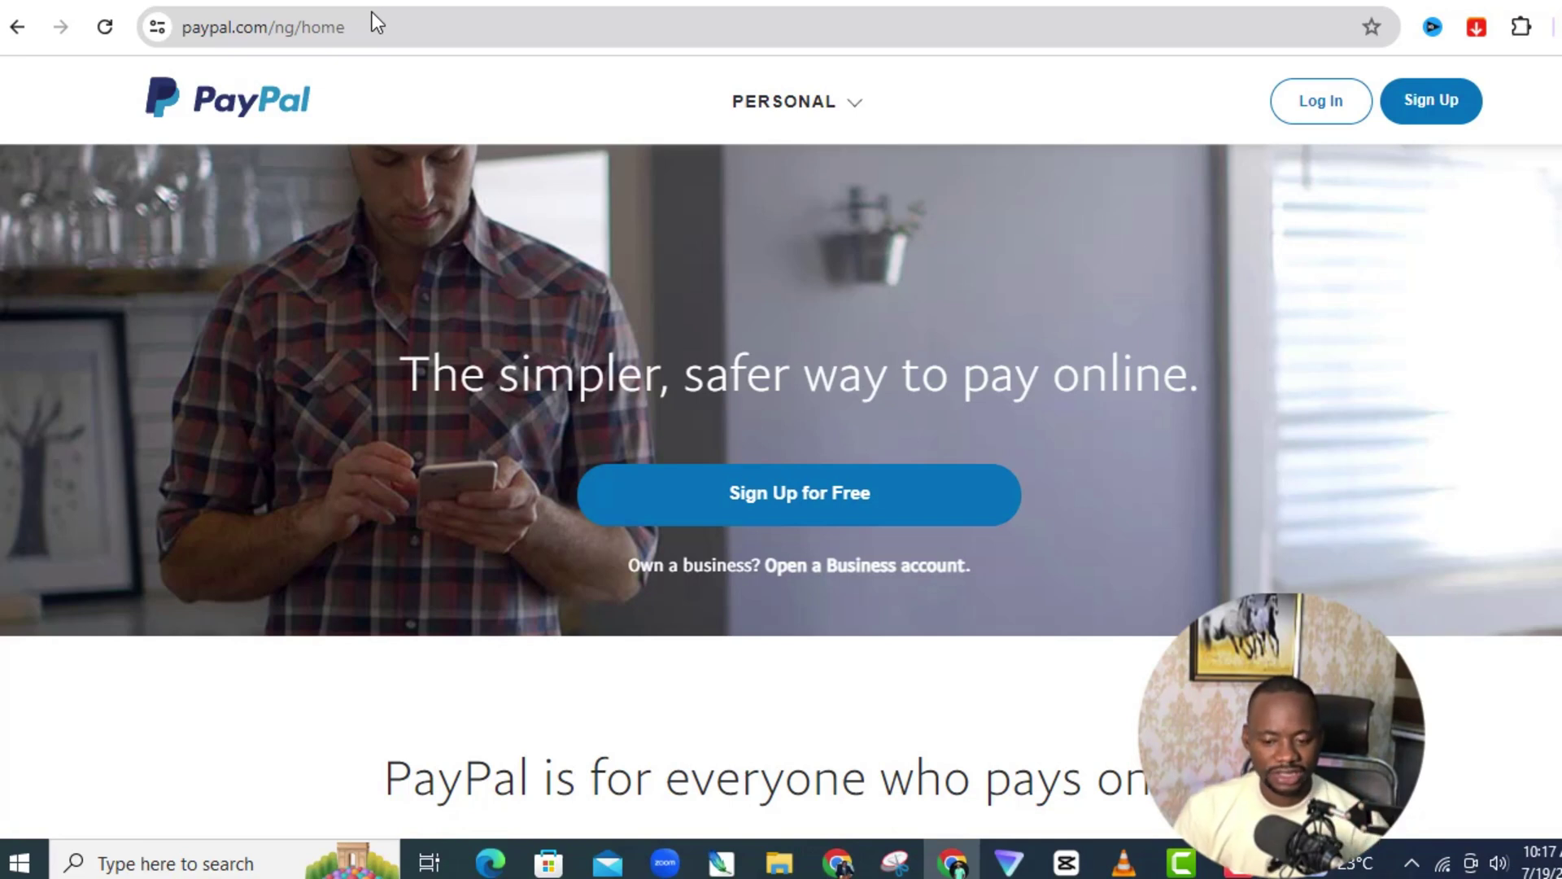
Change the country code in the PayPal home page address to ls and load that version of the site
click(295, 28)
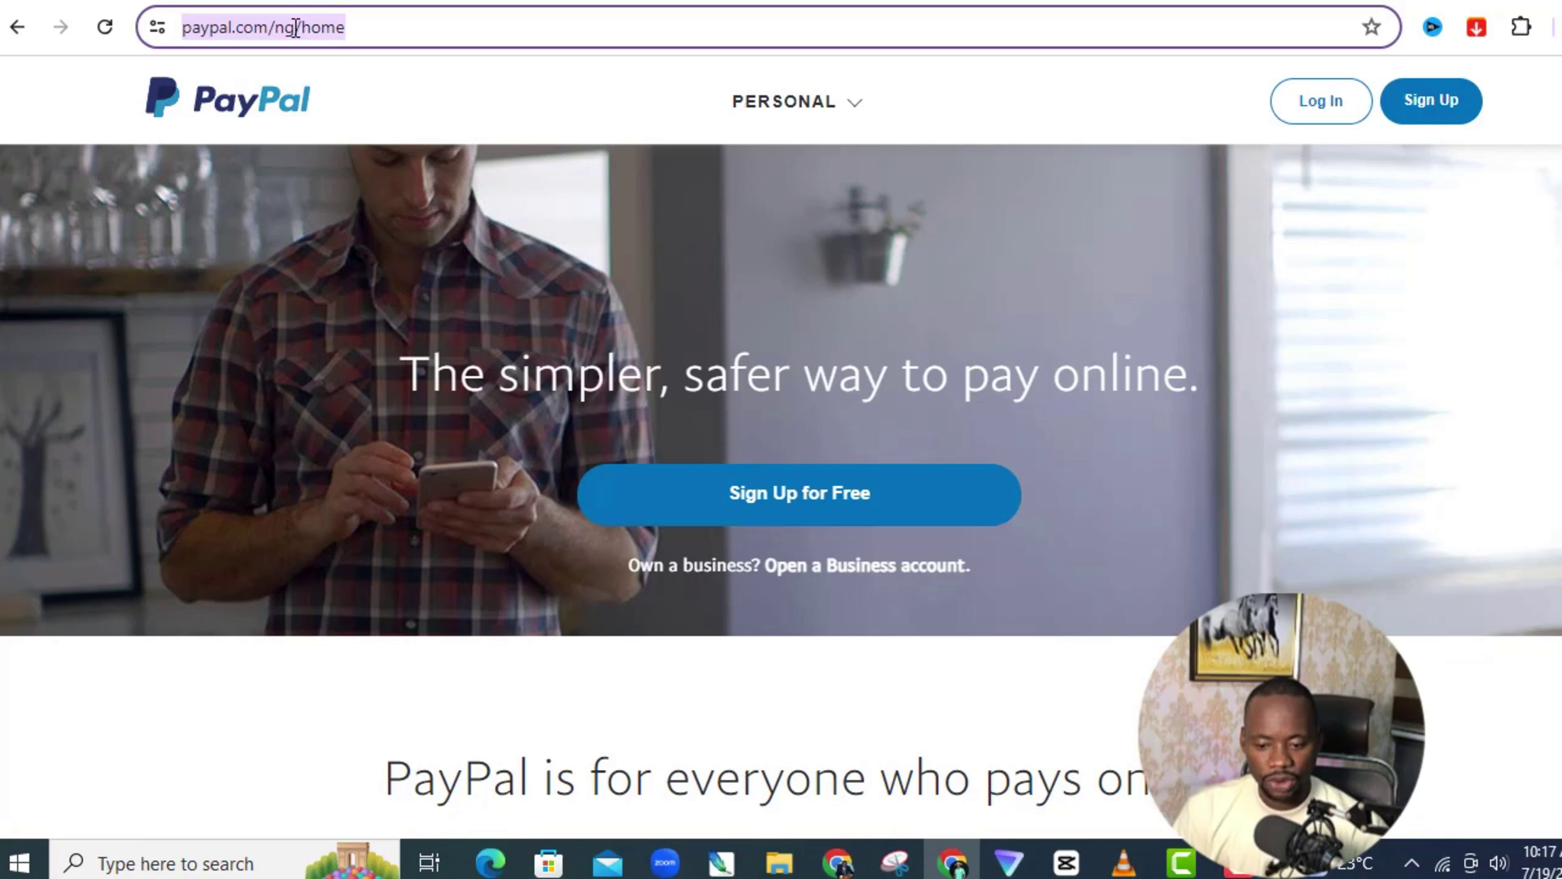
click(295, 27)
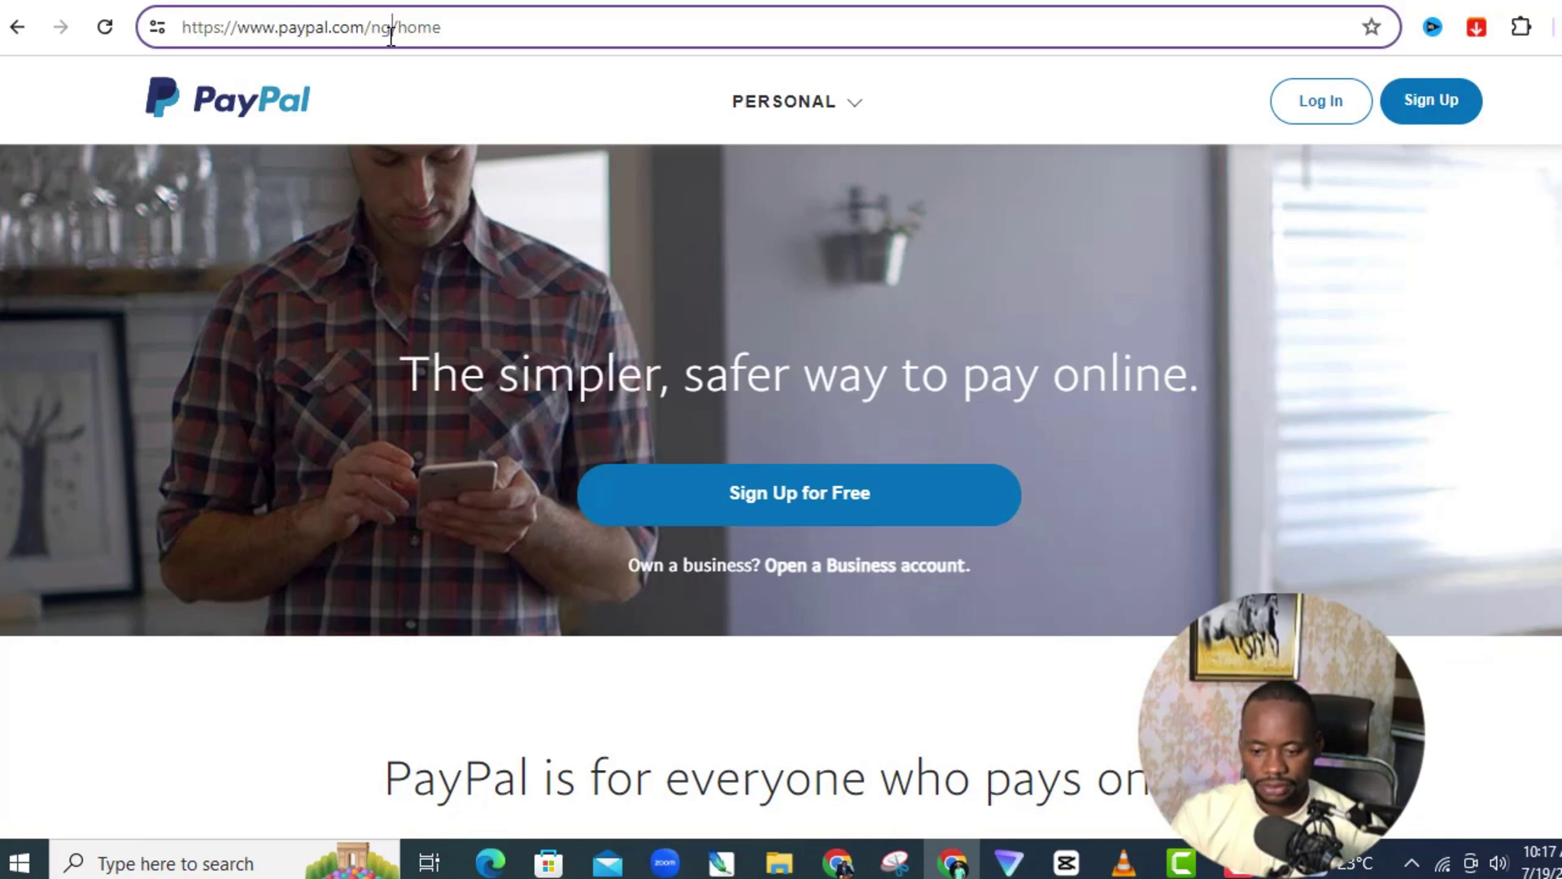
key(BackSpace)
key(BackSpace)
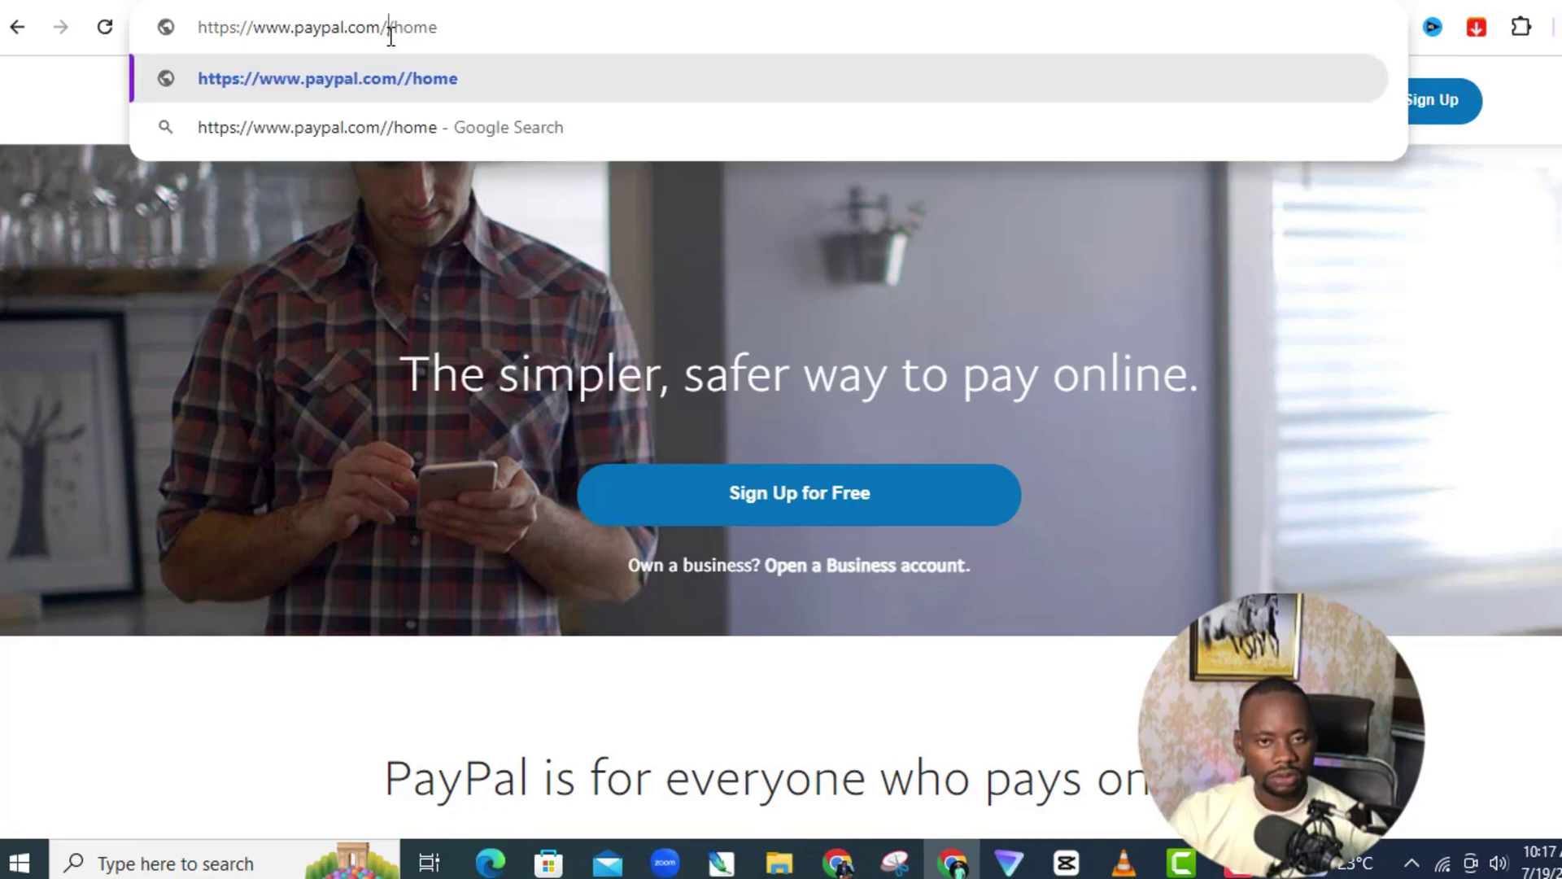
text(ls)
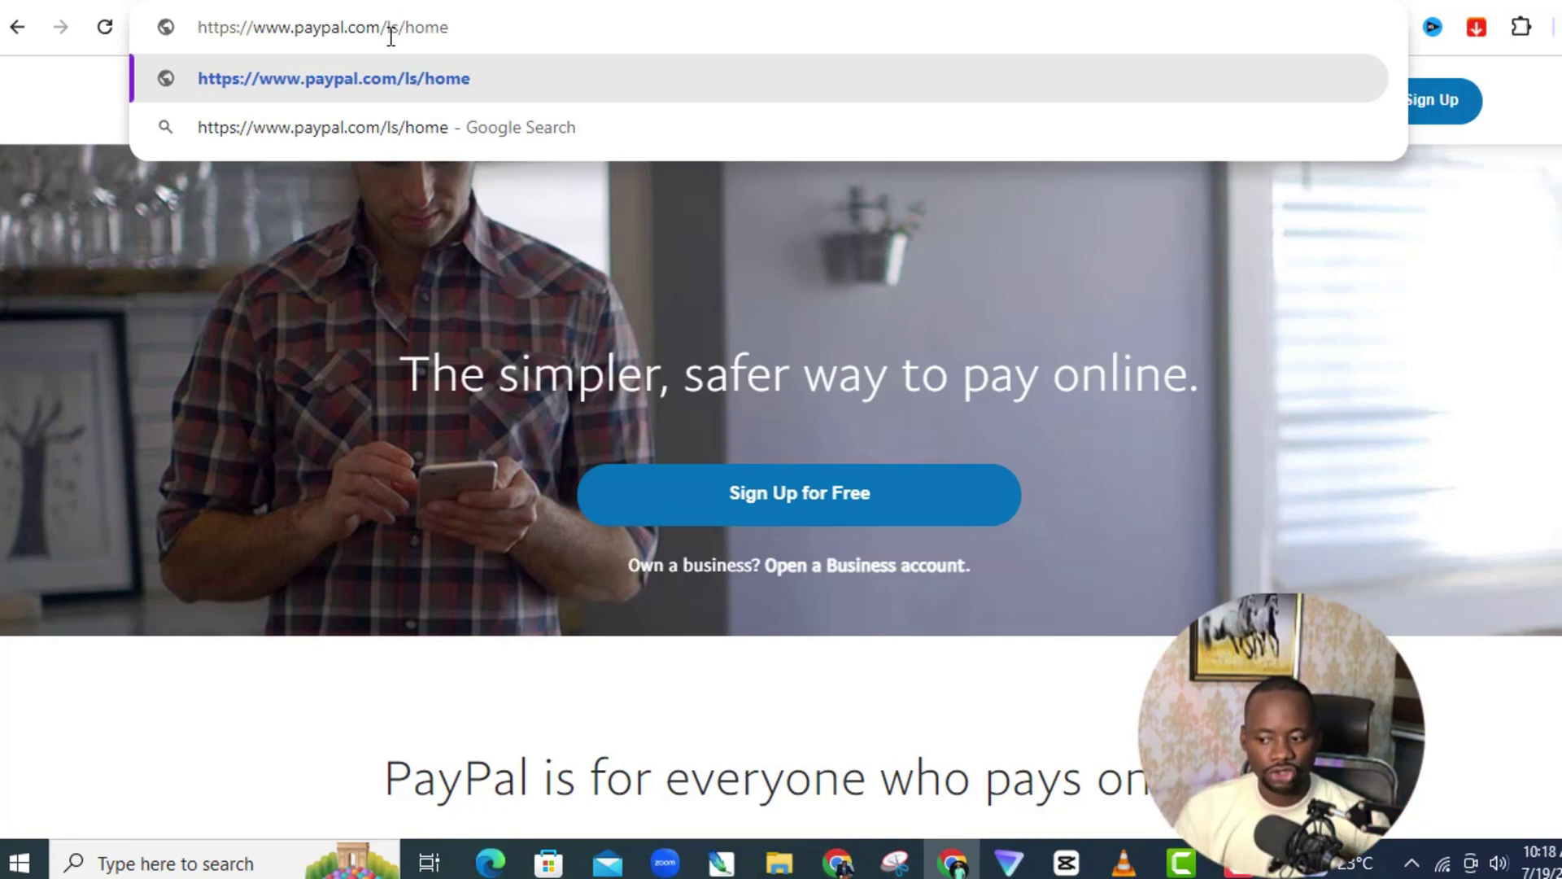
key(Return)
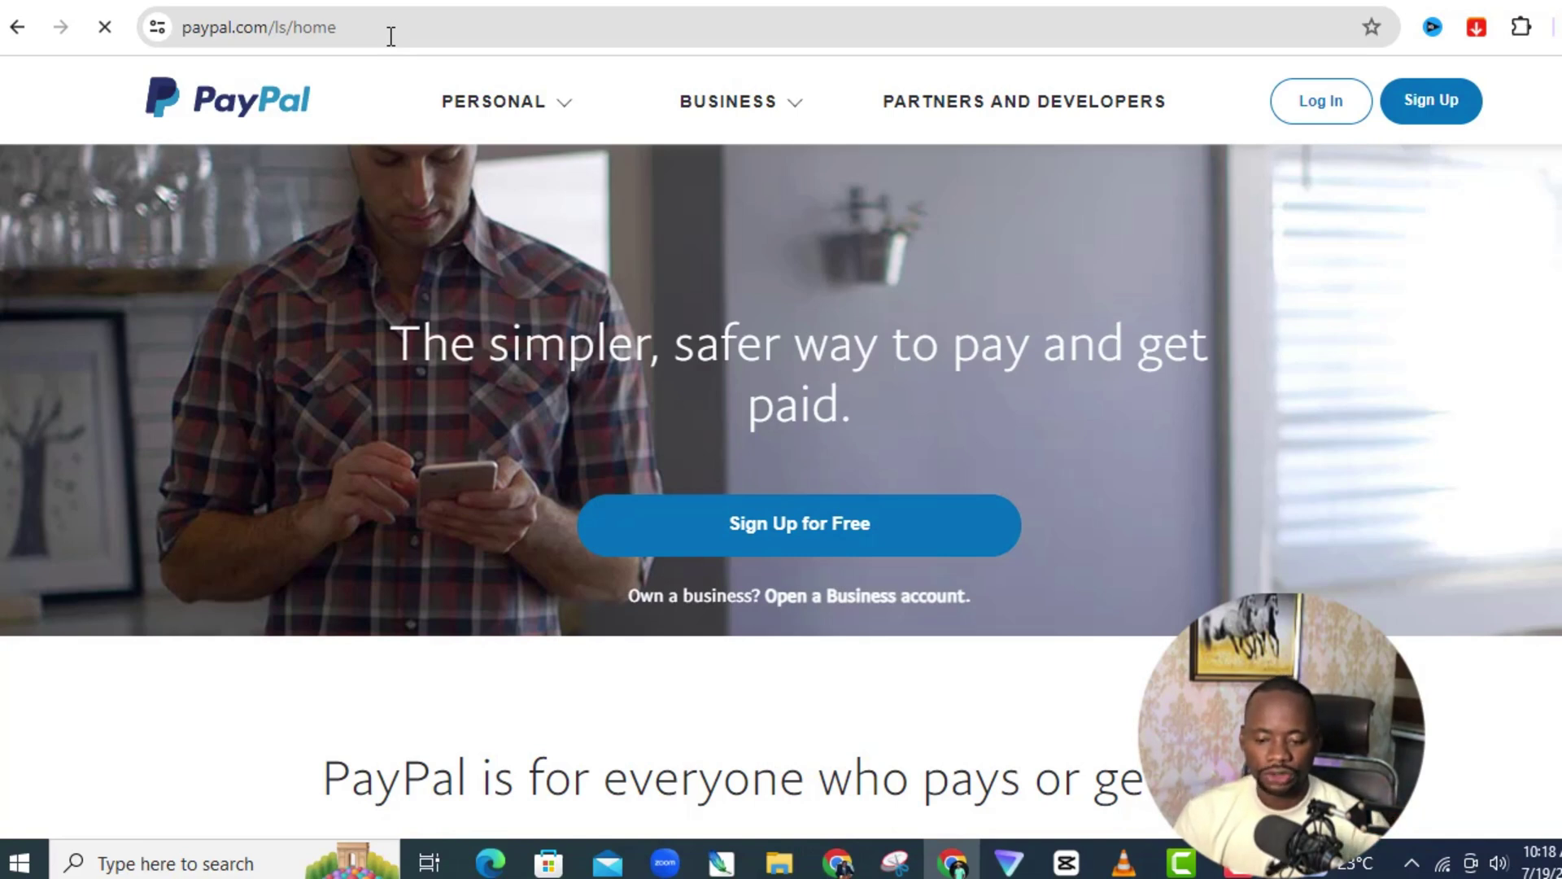
Look over the Personal options offered on the ls version of the PayPal site
click(449, 101)
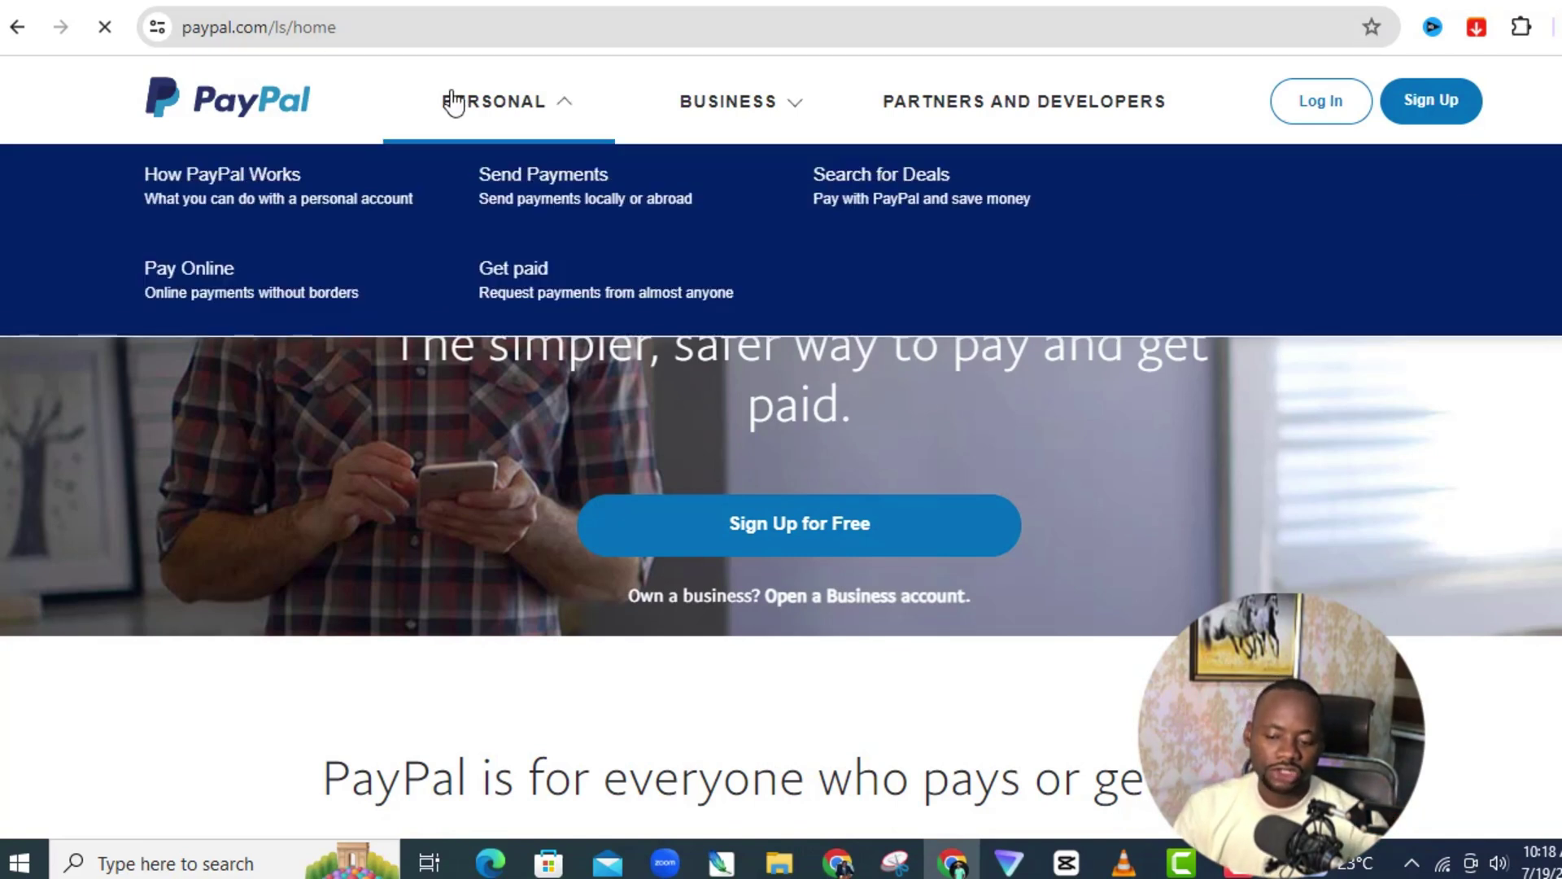
click(520, 91)
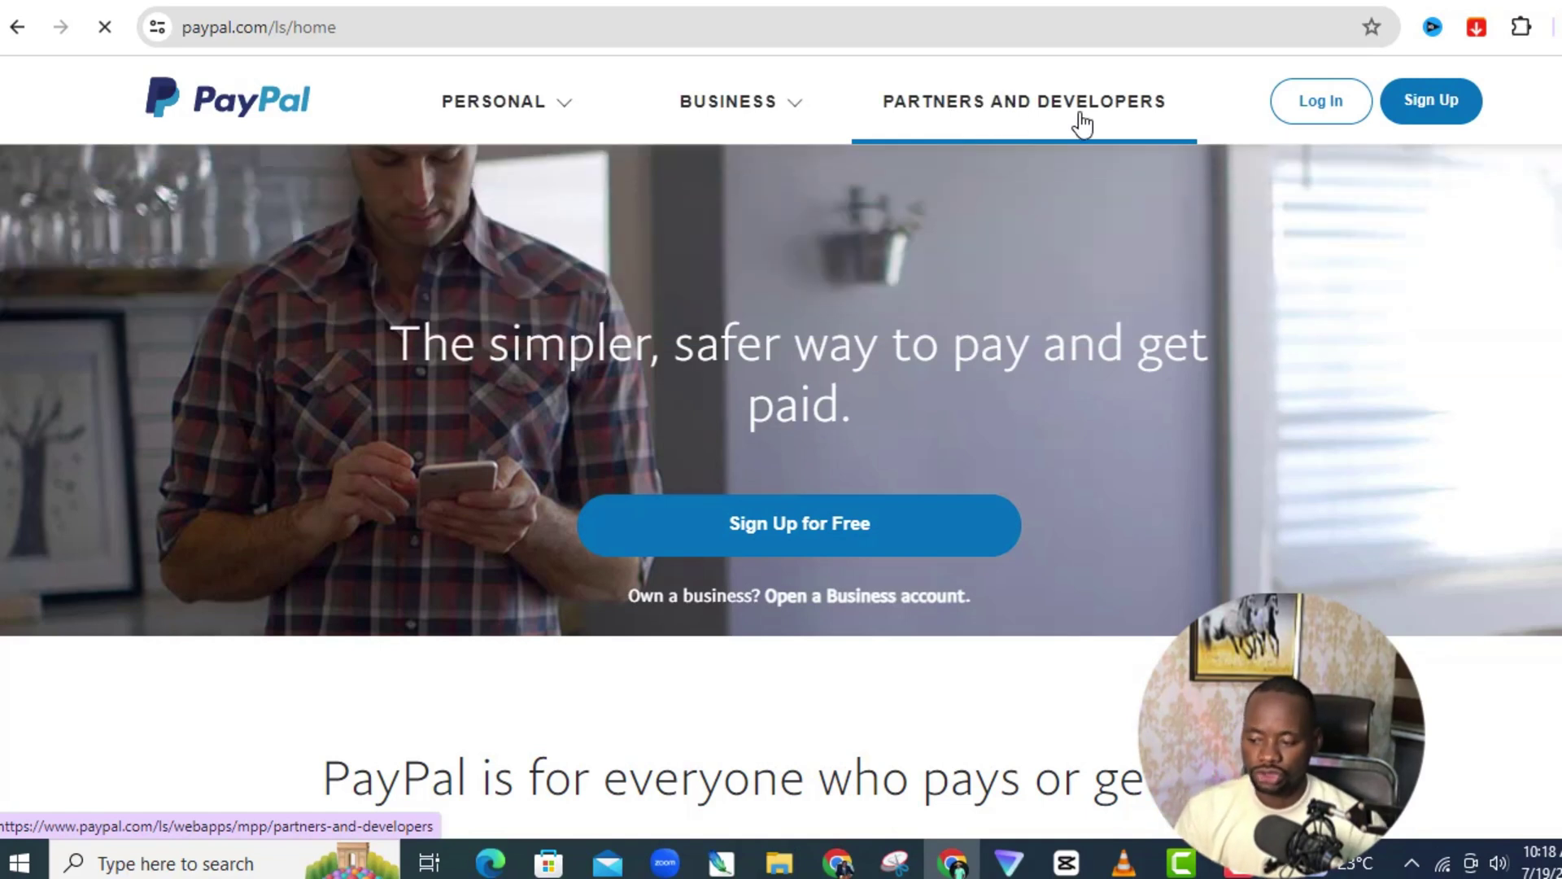
Start the free PayPal sign-up and continue with Business Account as the account type
scroll(715, 431, down, 1)
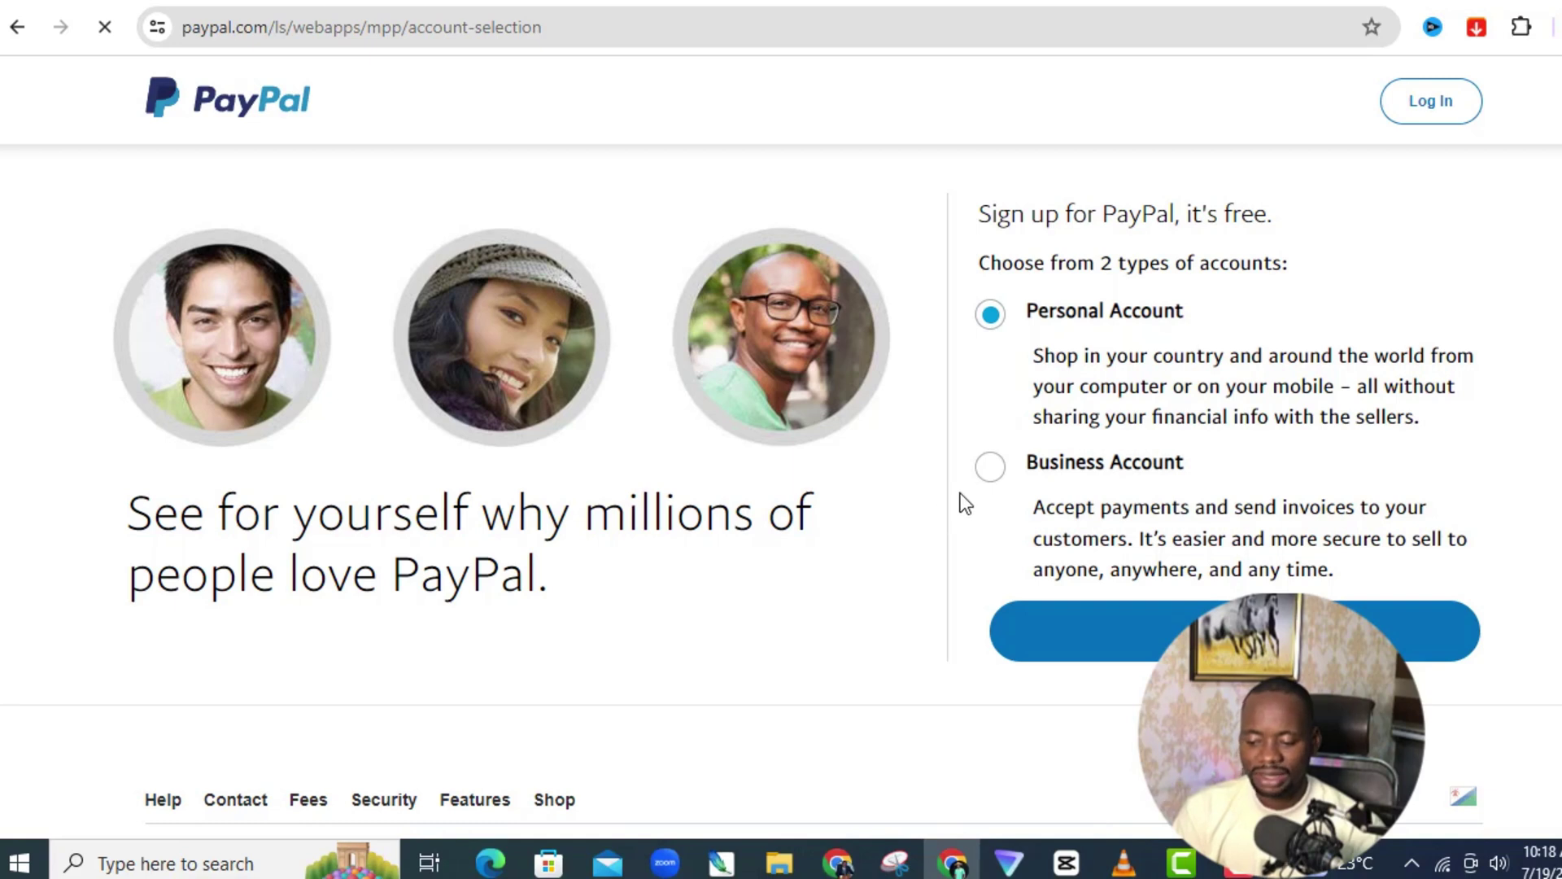
click(989, 470)
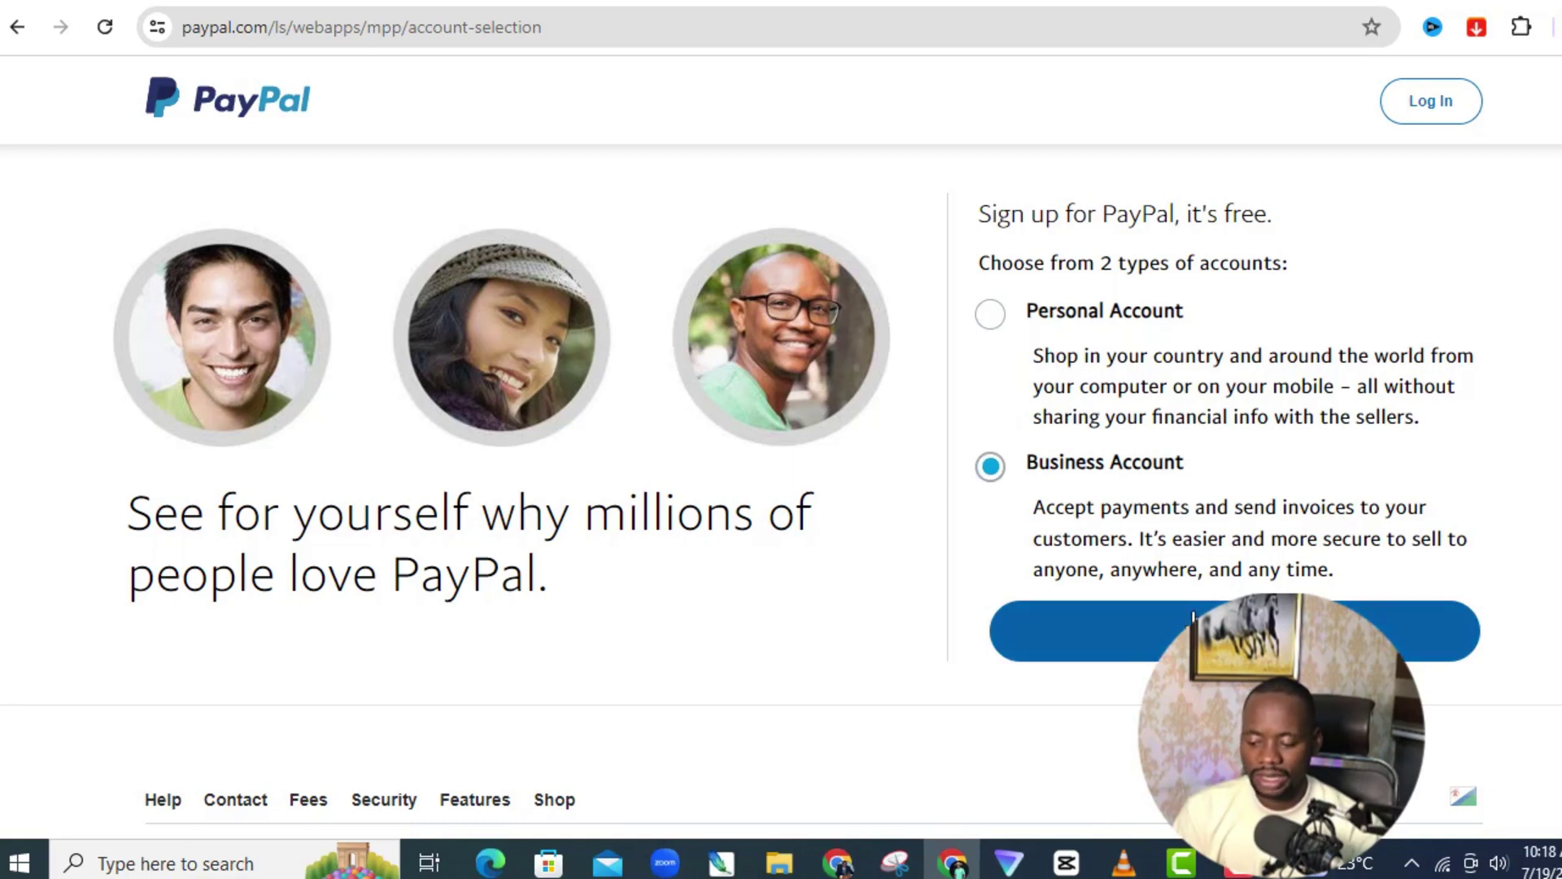
click(1269, 632)
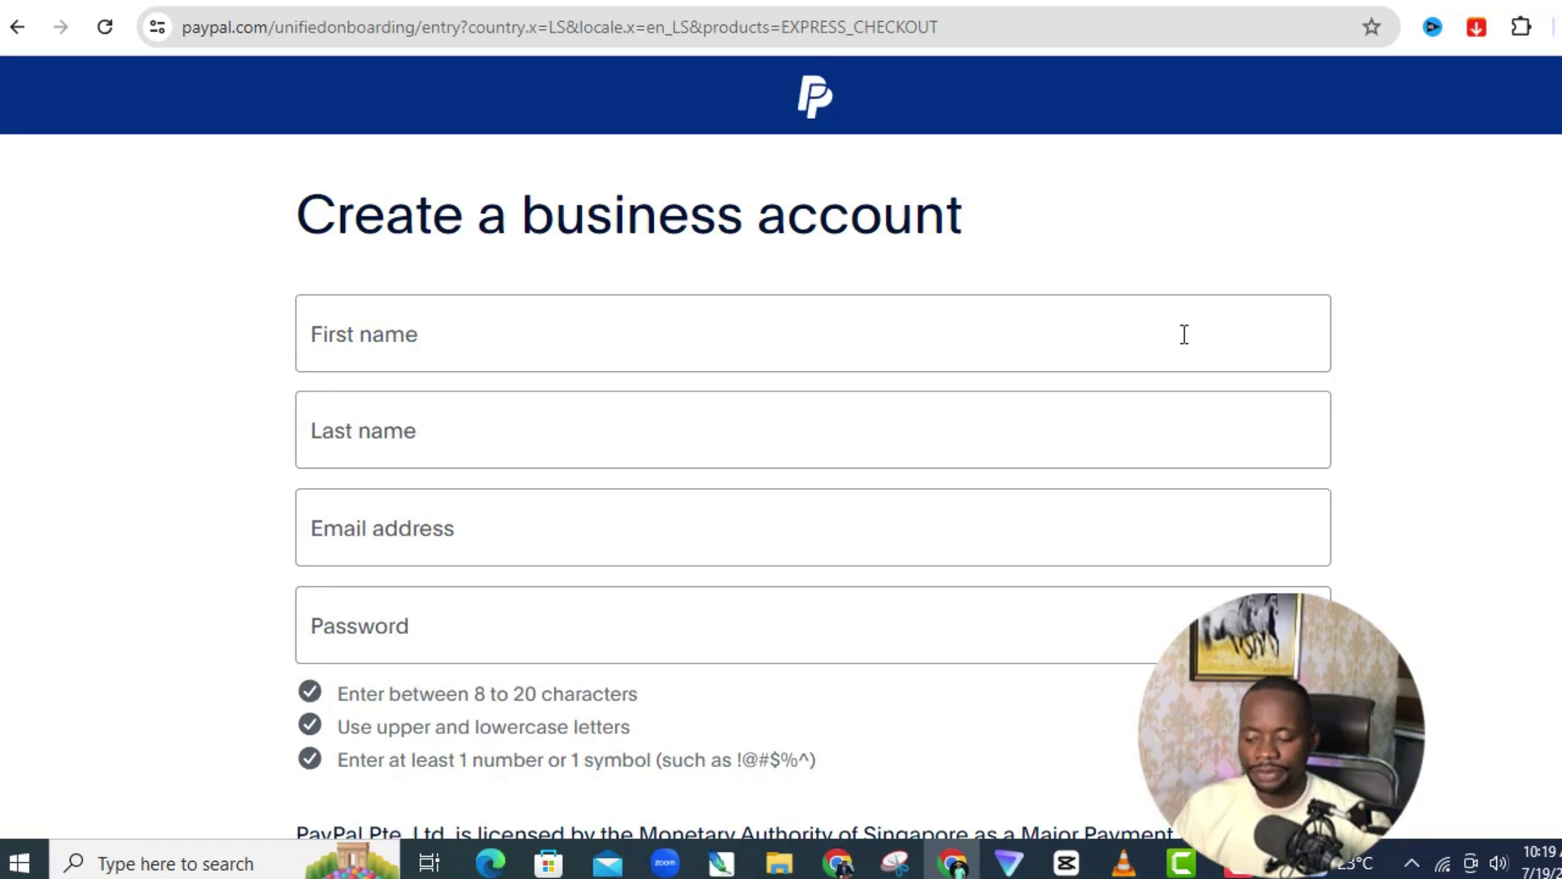
Fill in the first name, last name, email address and password, accept the user agreement and privacy statement, and create the account
click(578, 333)
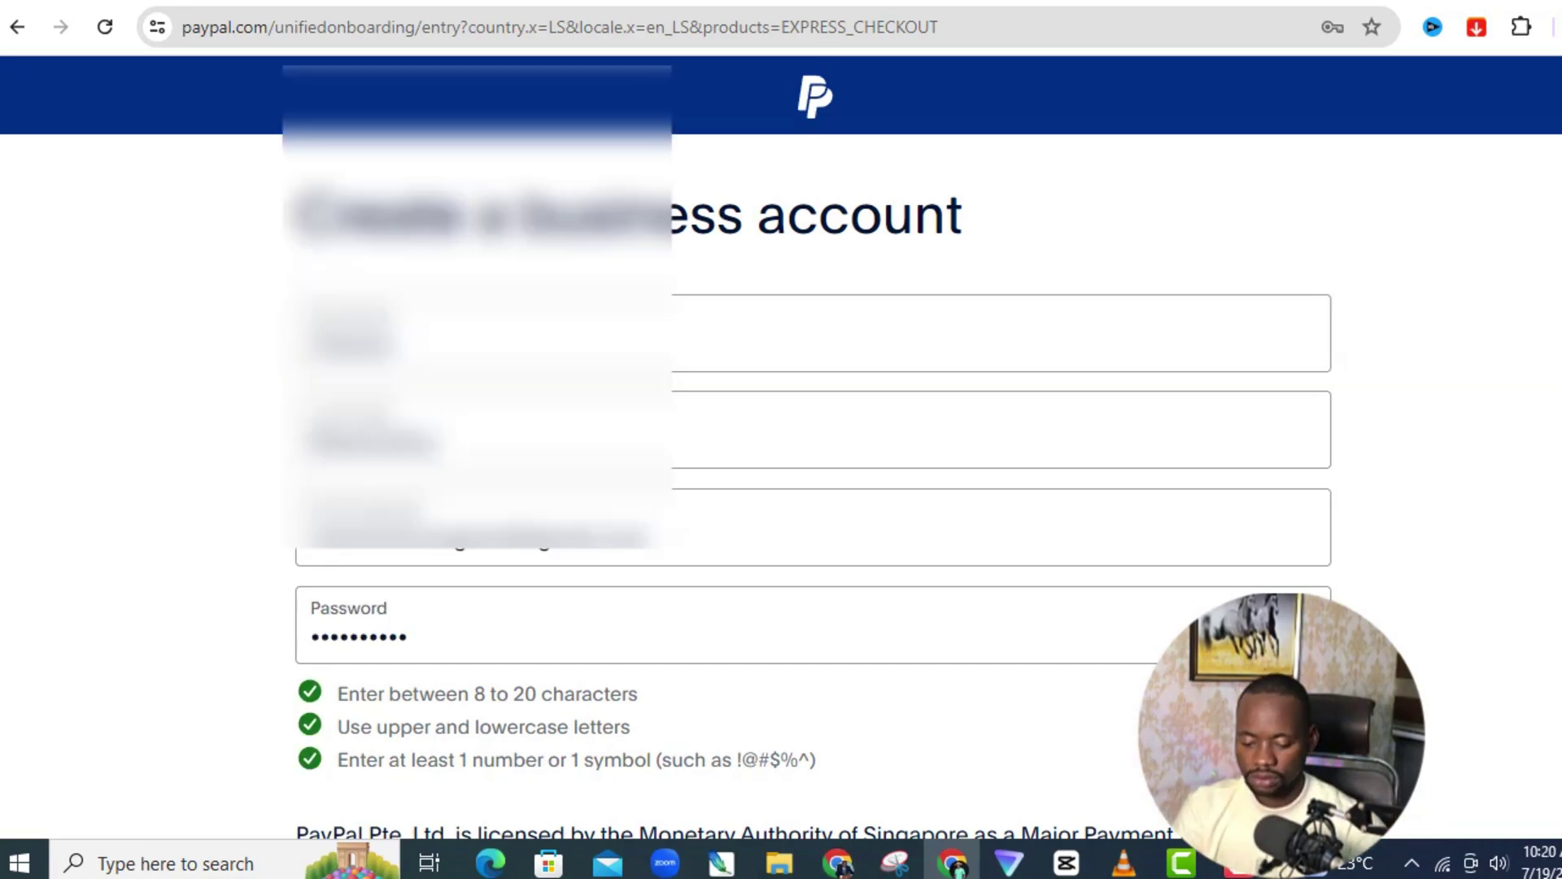
scroll(781, 446, down, 2)
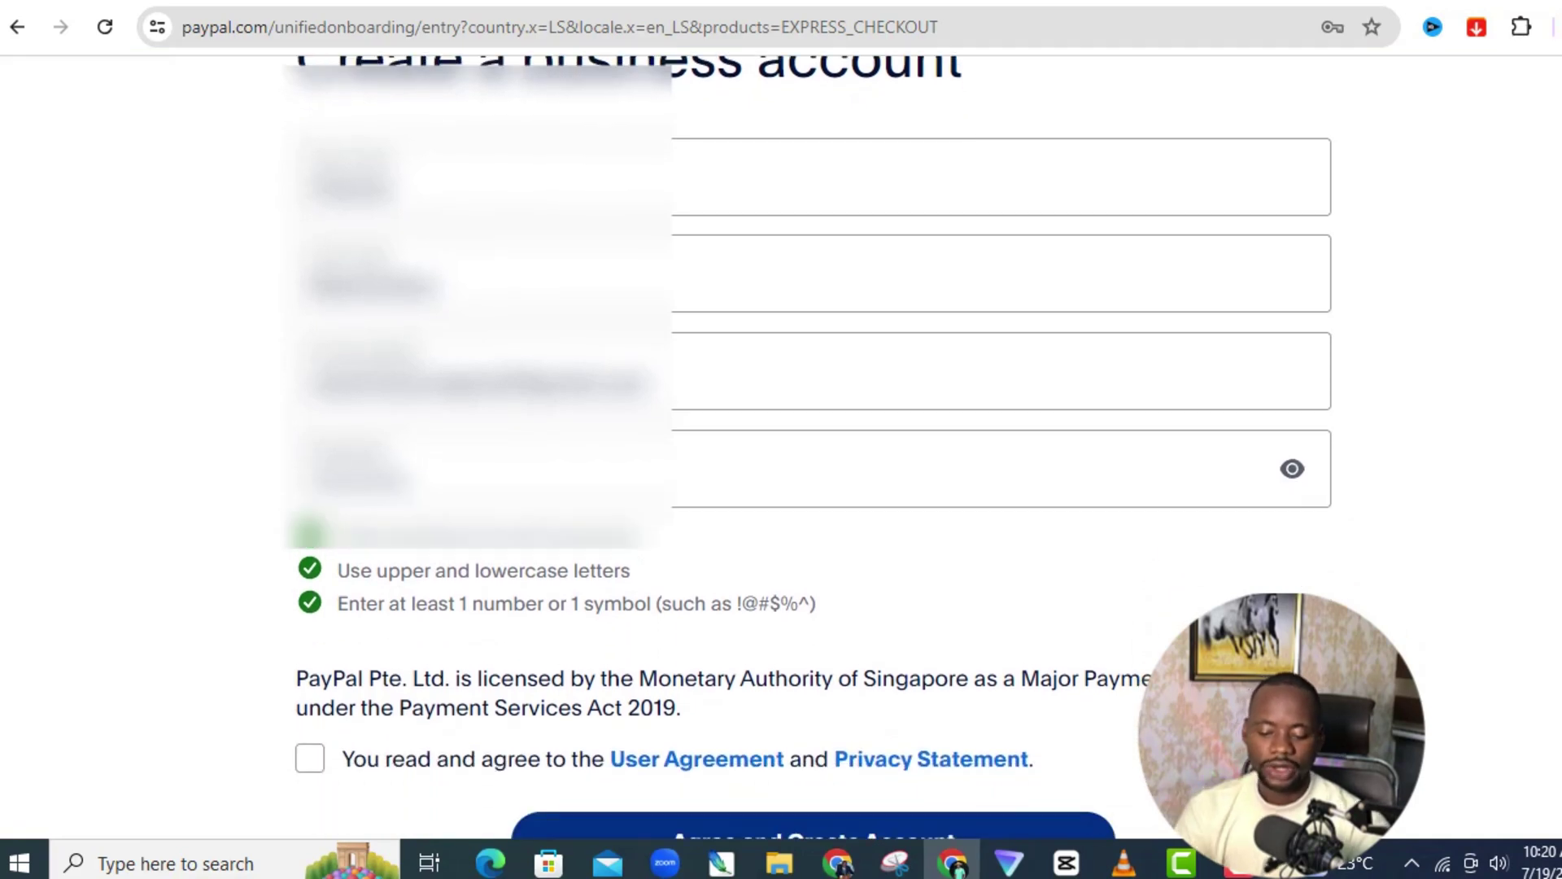
scroll(781, 447, down, 2)
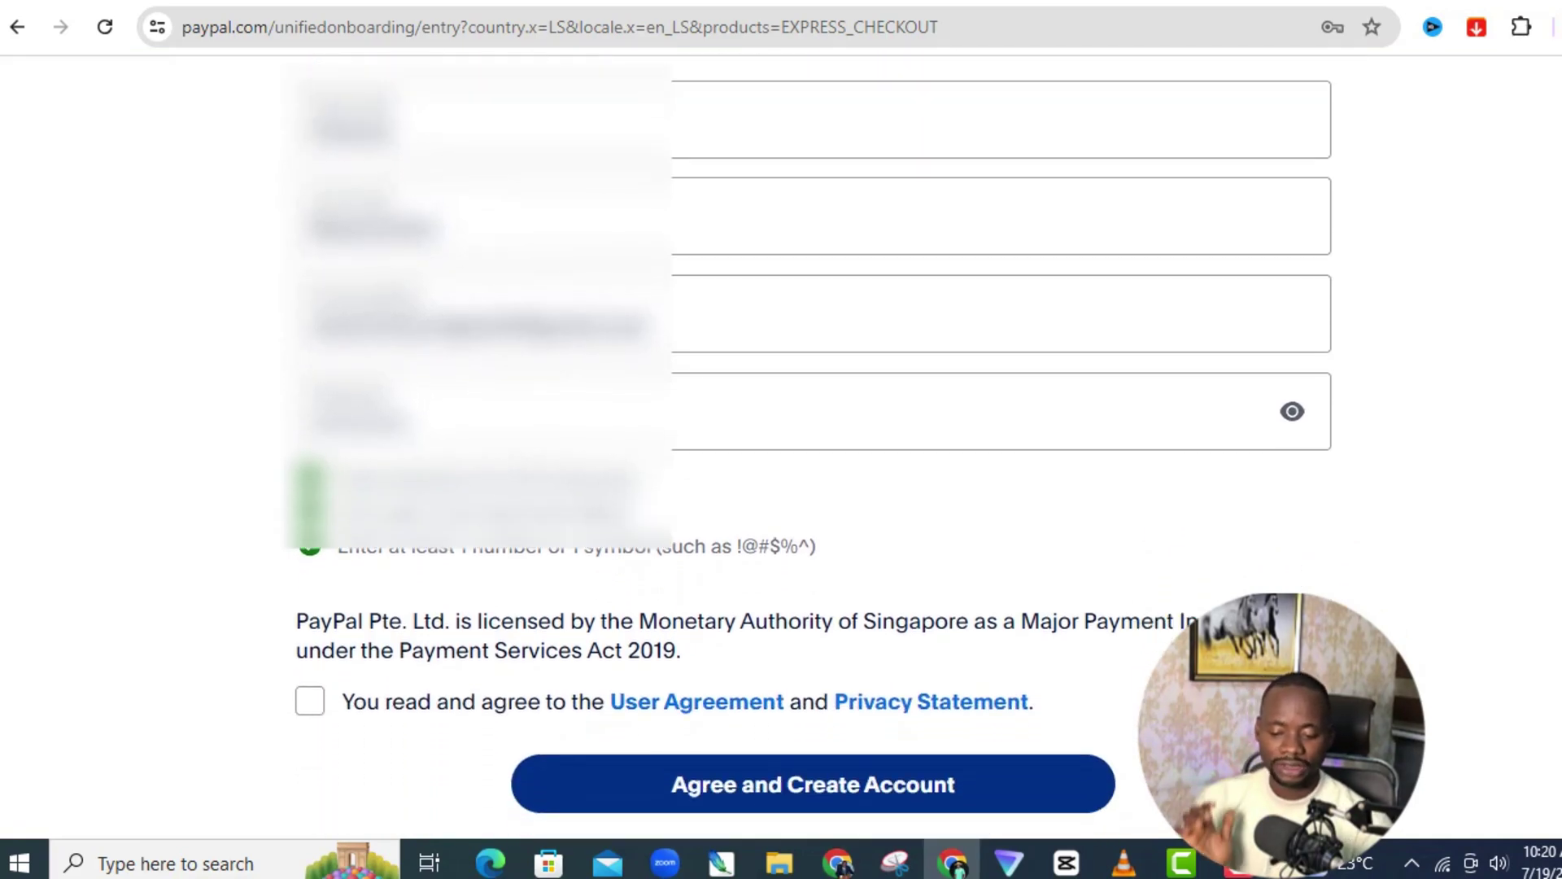
scroll(781, 447, down, 1)
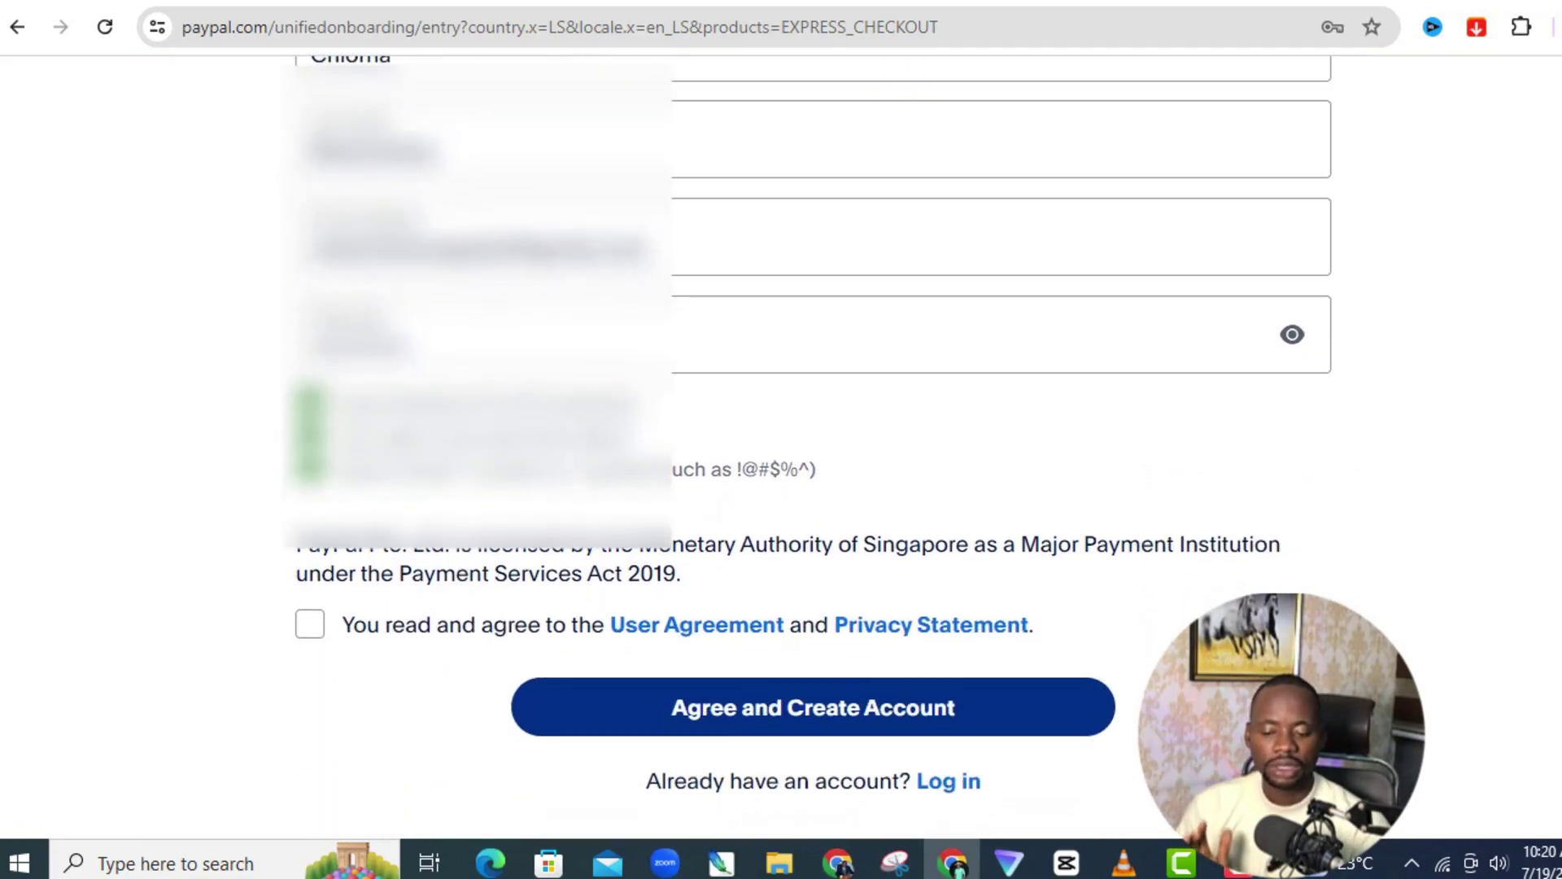
scroll(781, 447, down, 1)
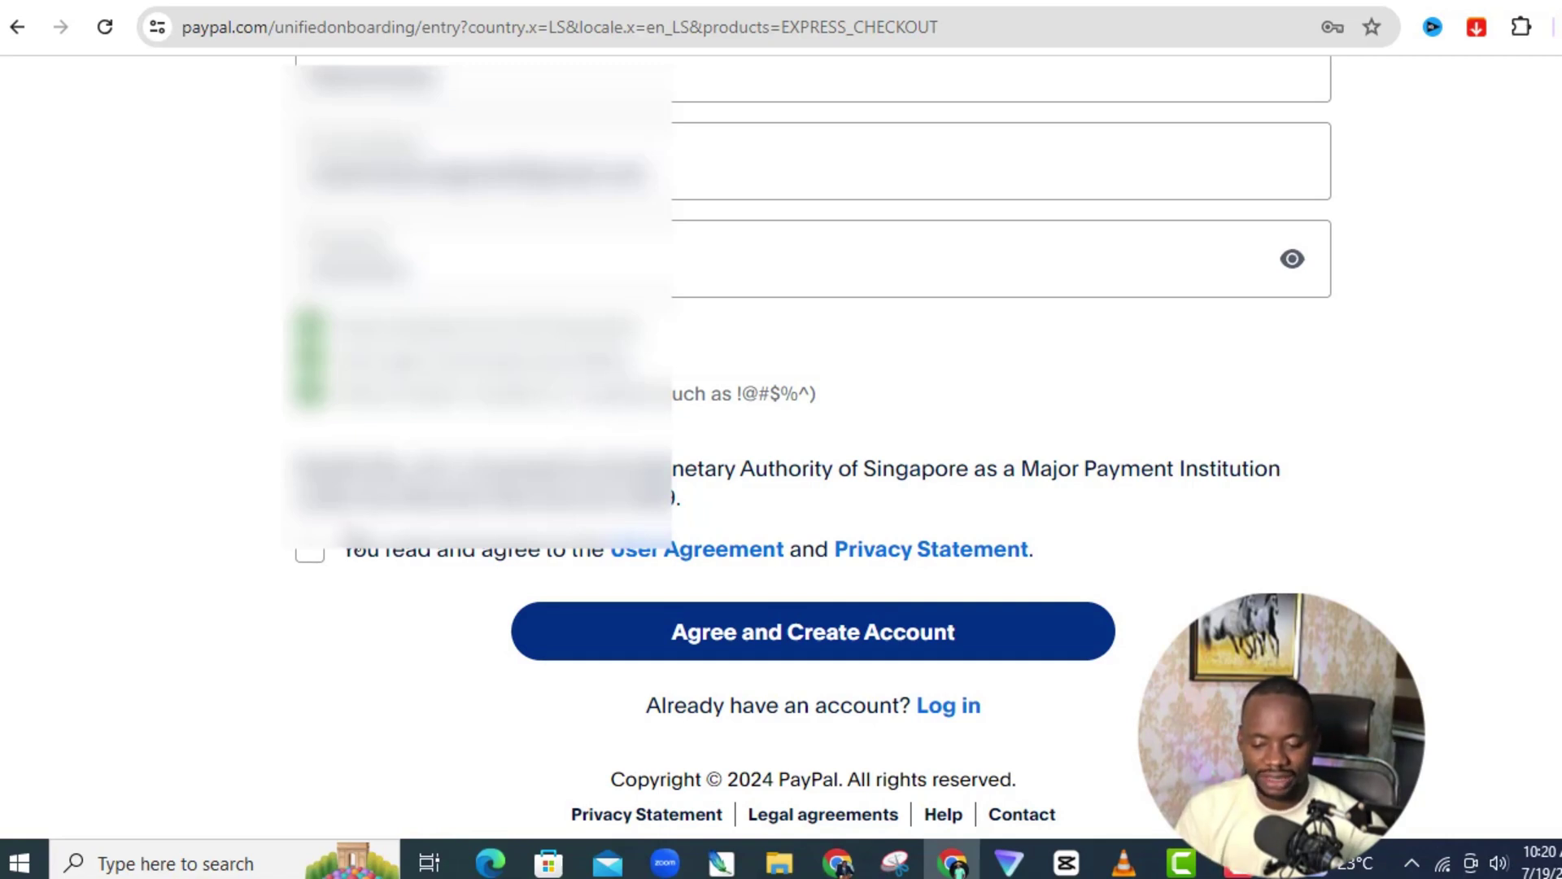
click(310, 557)
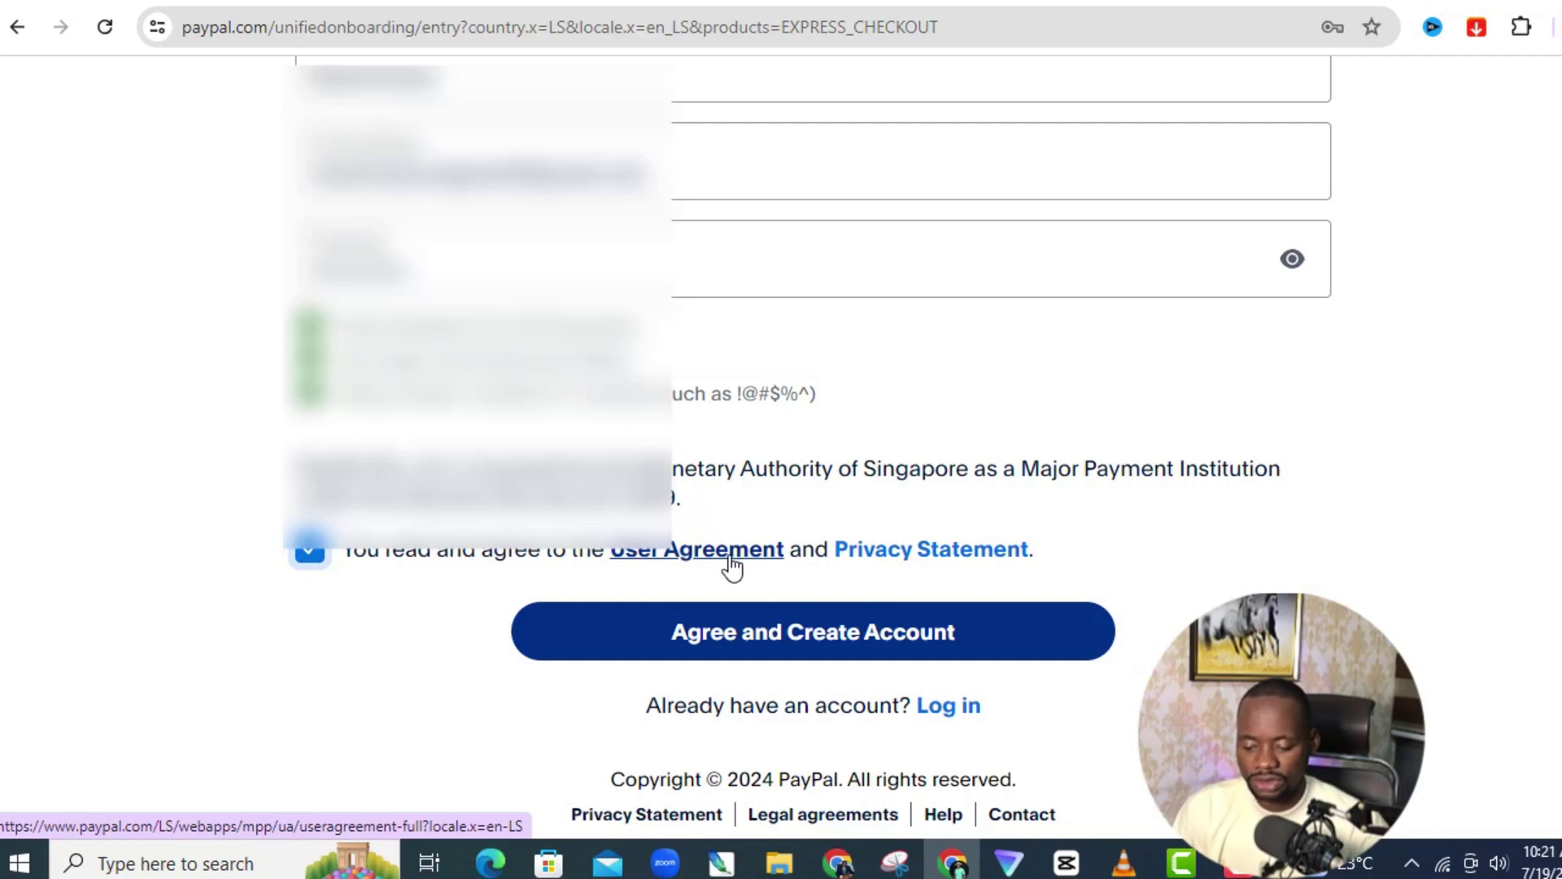
click(794, 647)
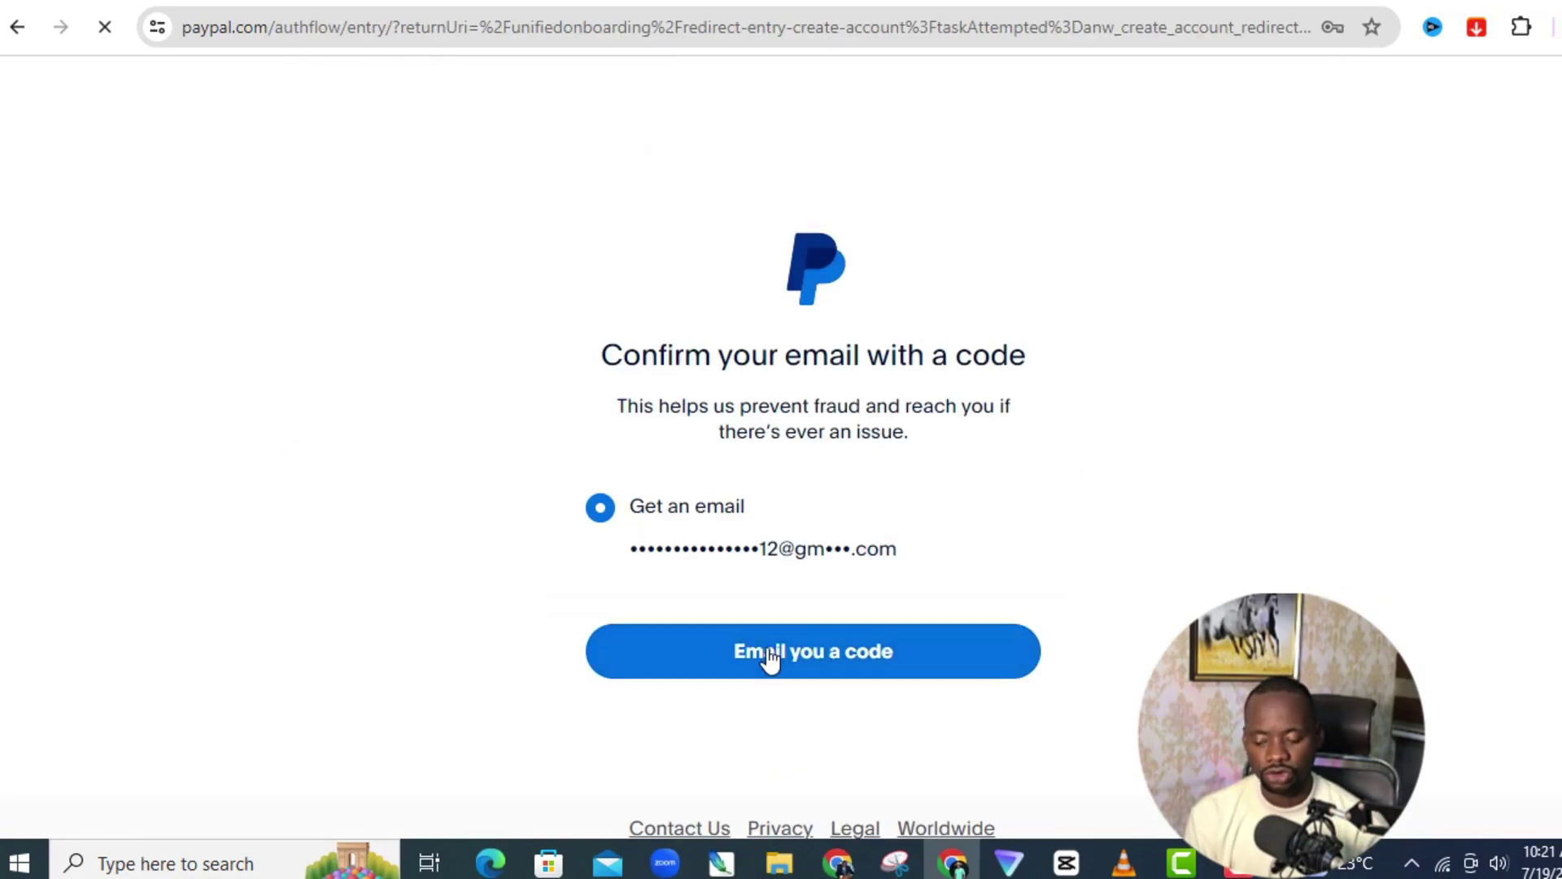
Request an email security code, get it from the Gmail inbox and enter the verification code to confirm the email address
click(793, 667)
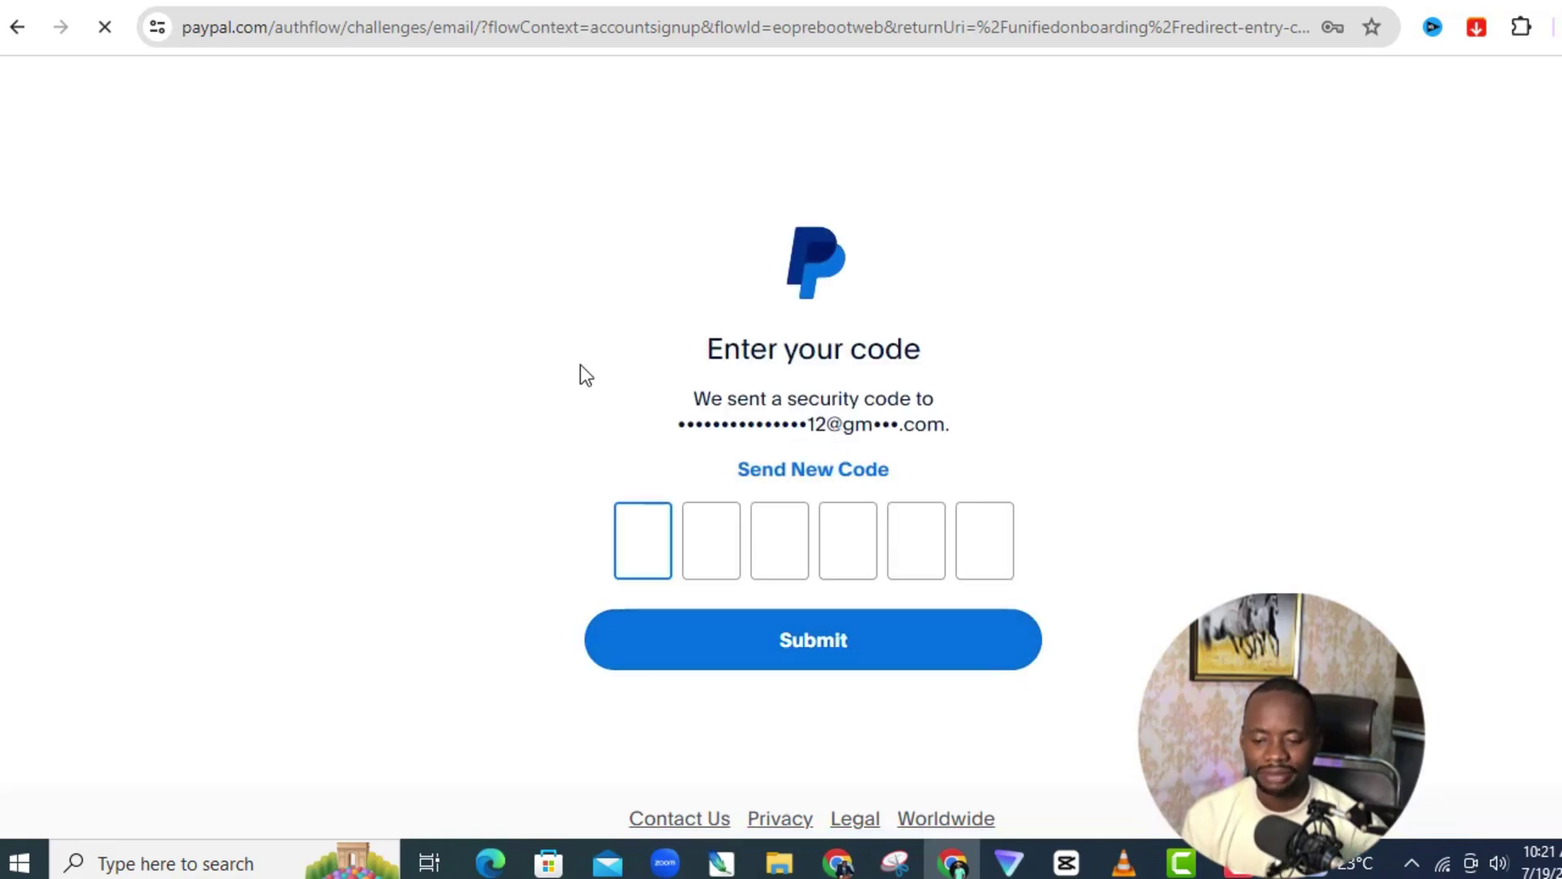
key(ctrl+Tab)
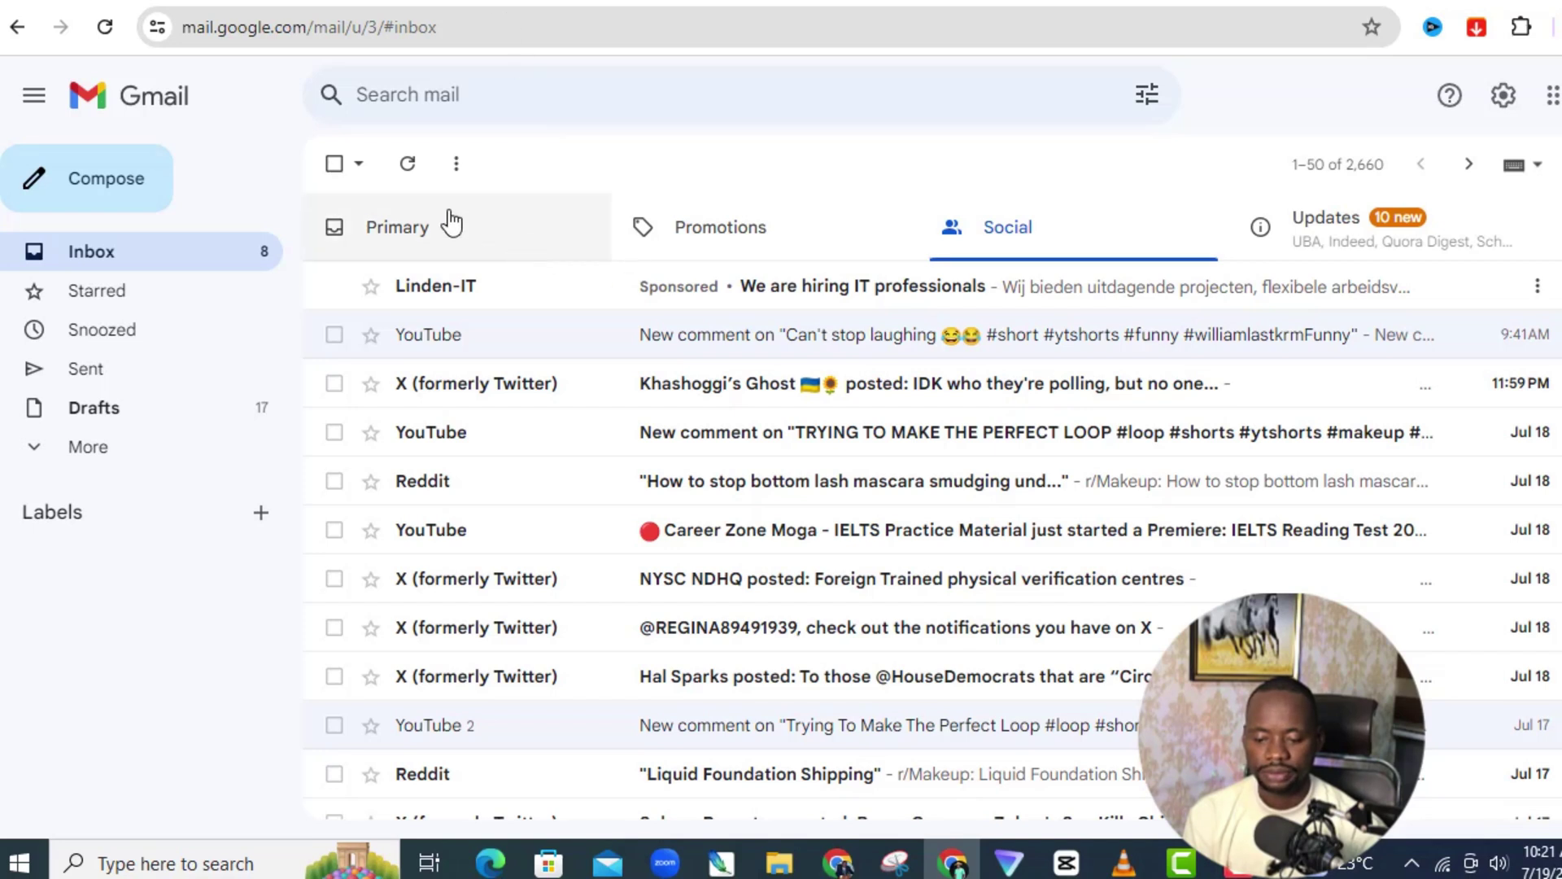
key(ctrl+Tab)
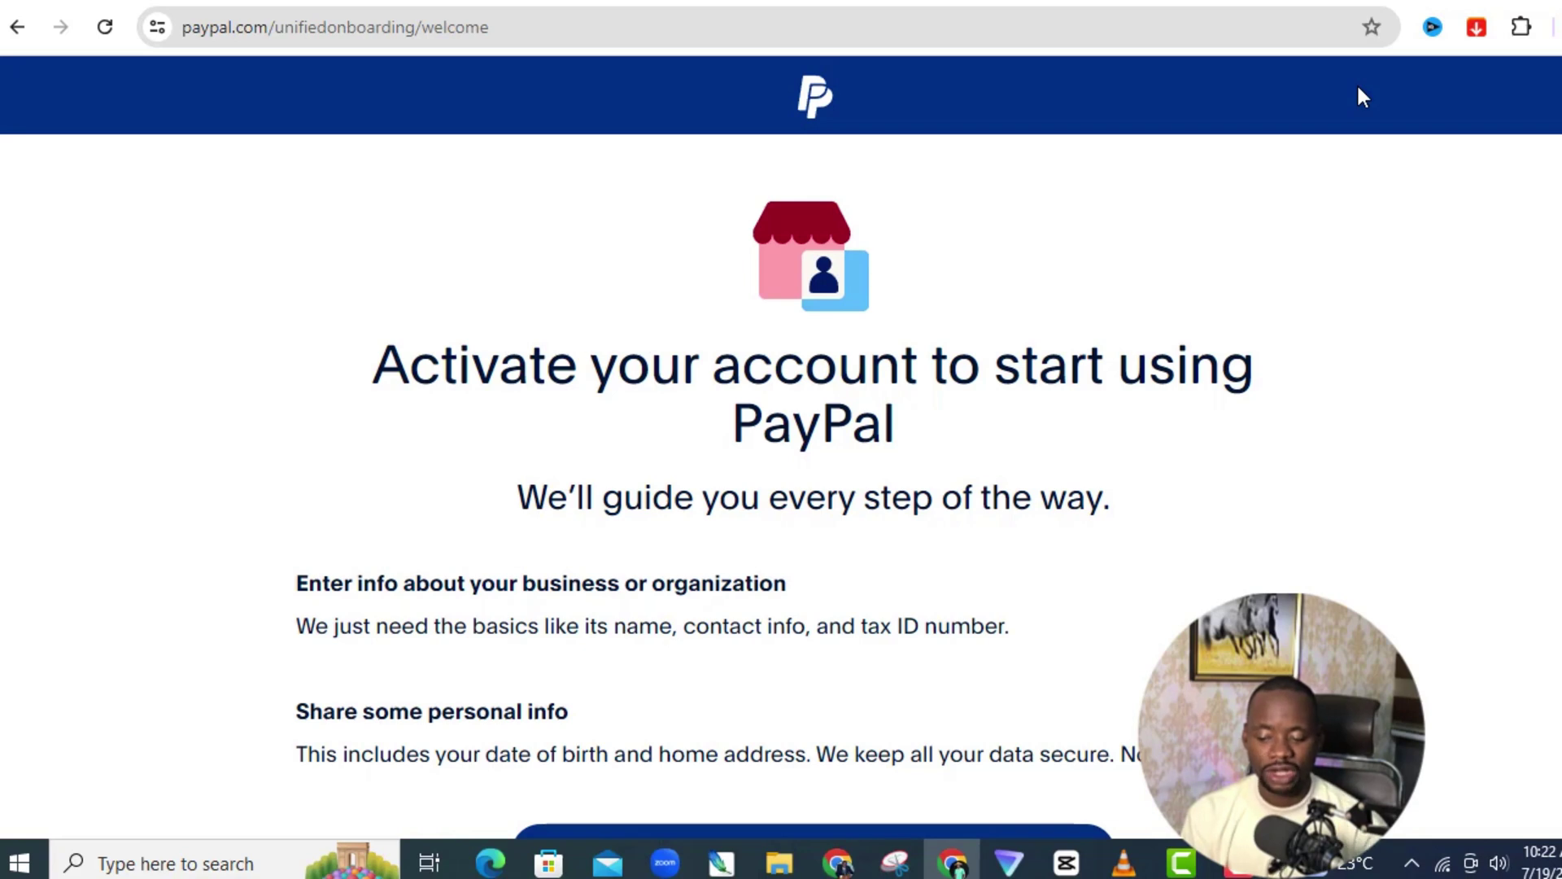
Begin the account activation and register as a Business with the business type Private Corporation
scroll(781, 447, down, 2)
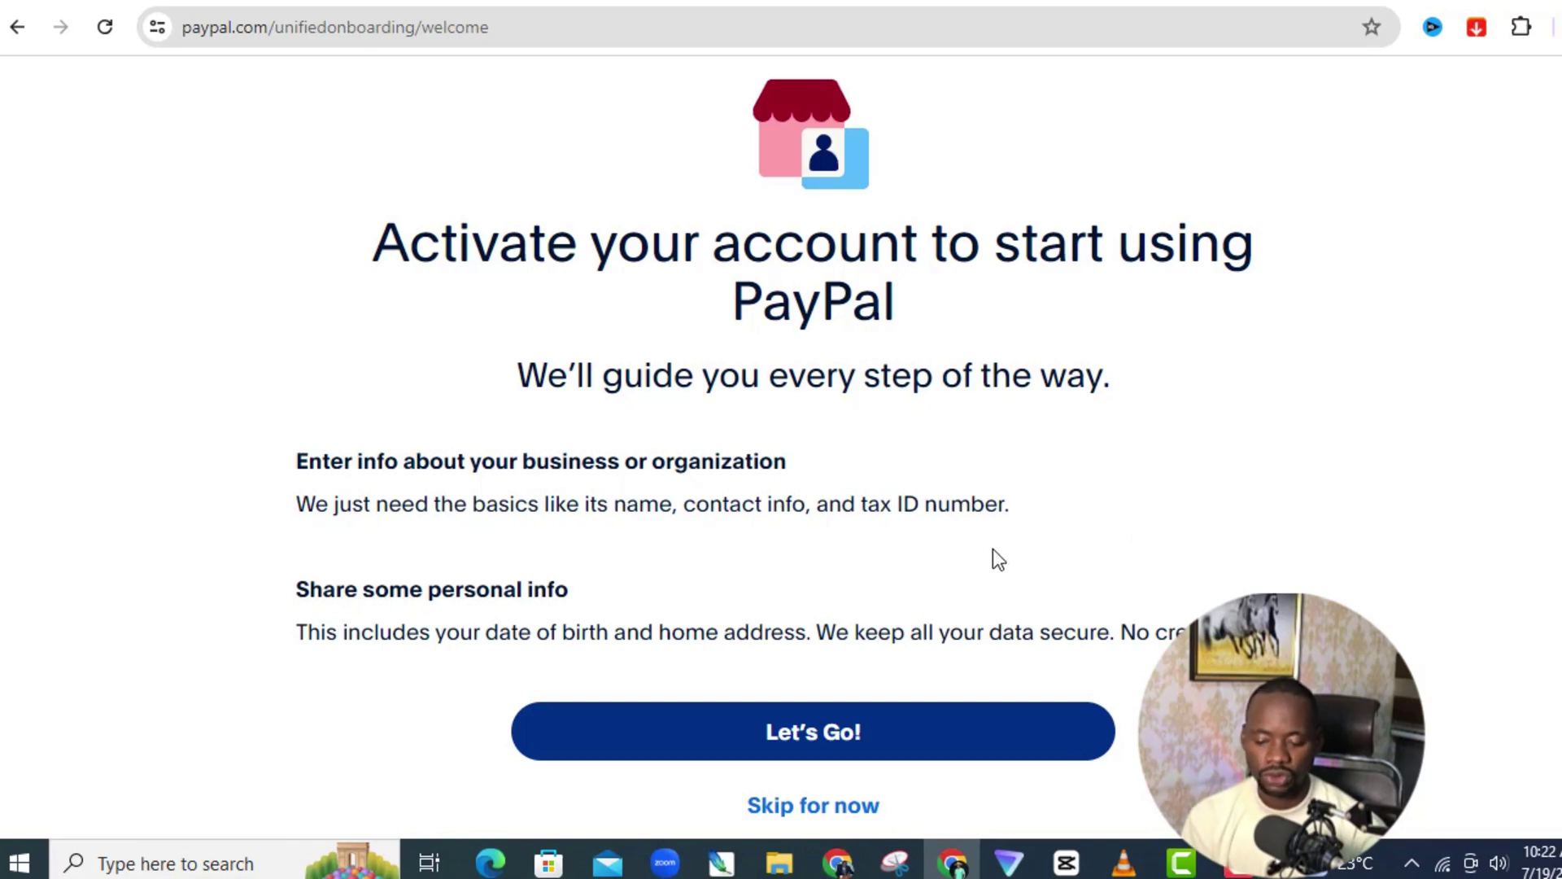
click(782, 732)
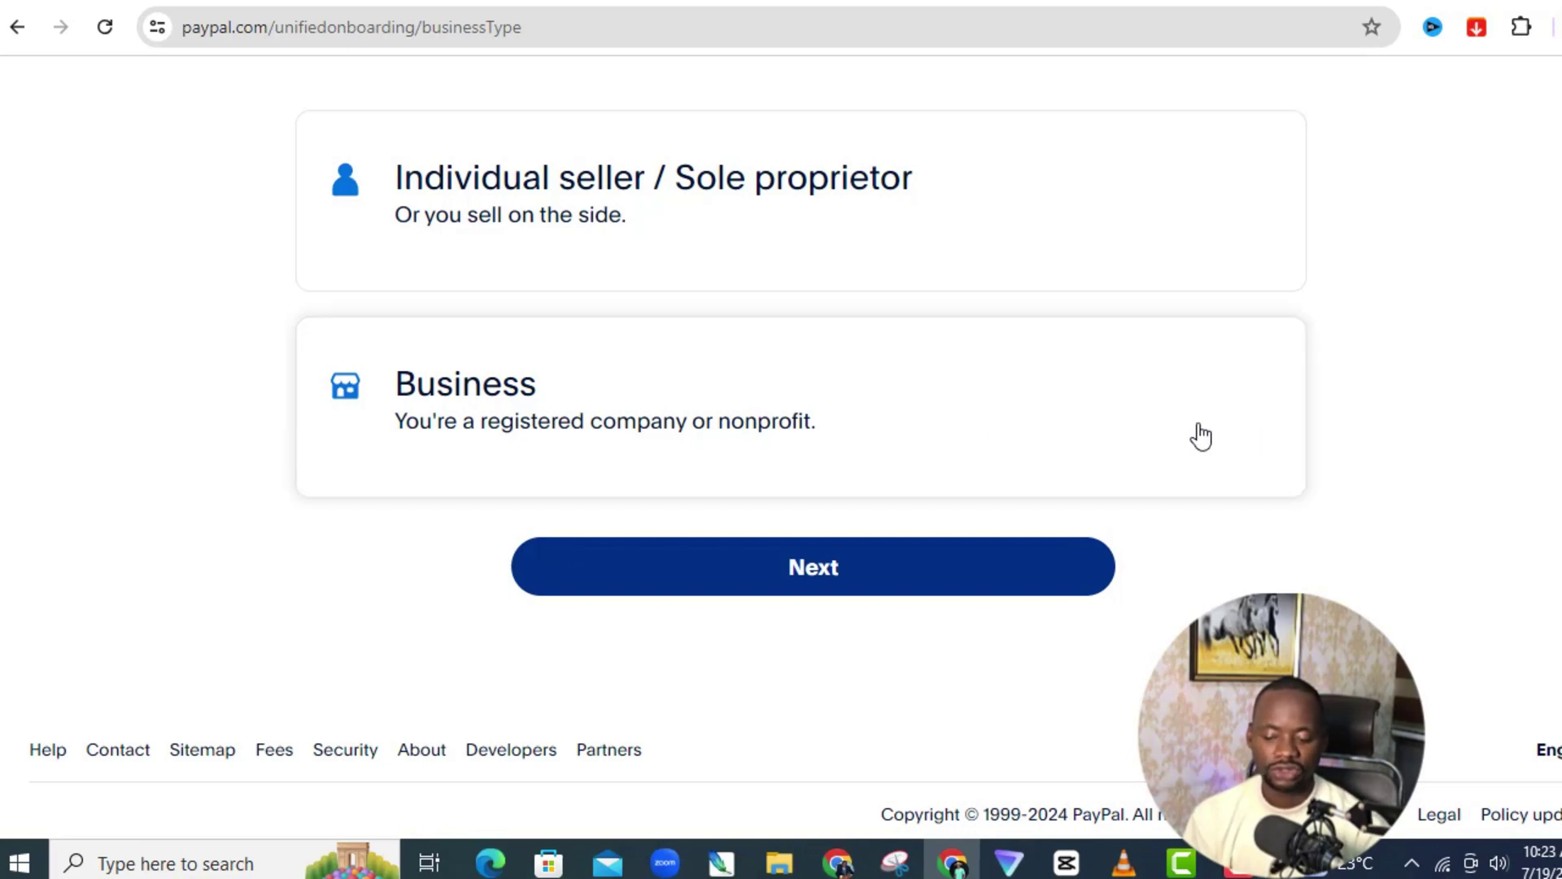
click(564, 430)
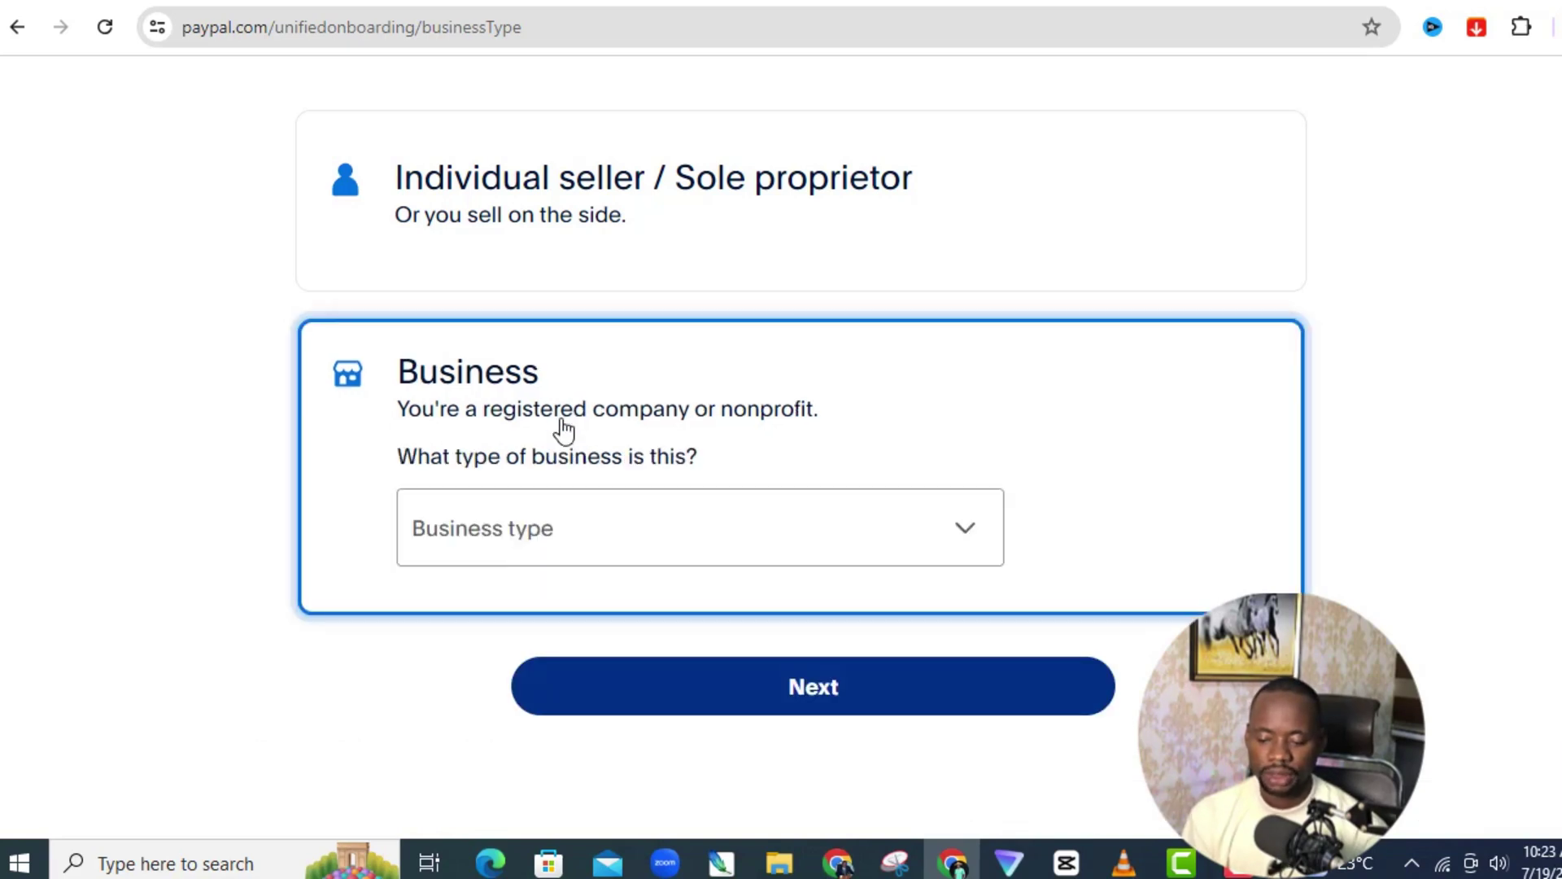
click(621, 556)
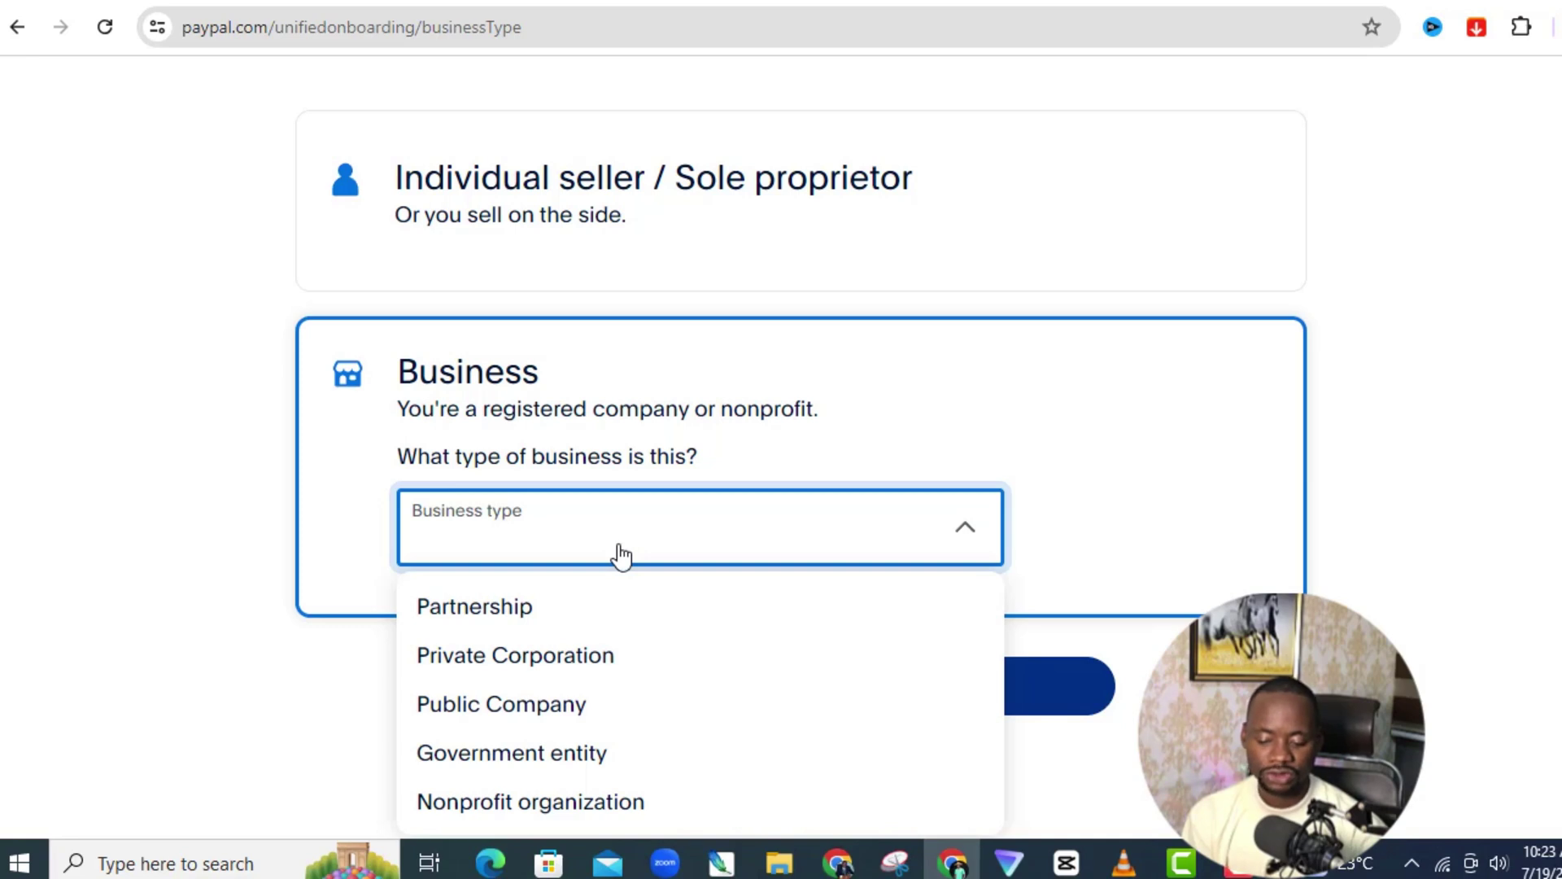
click(559, 668)
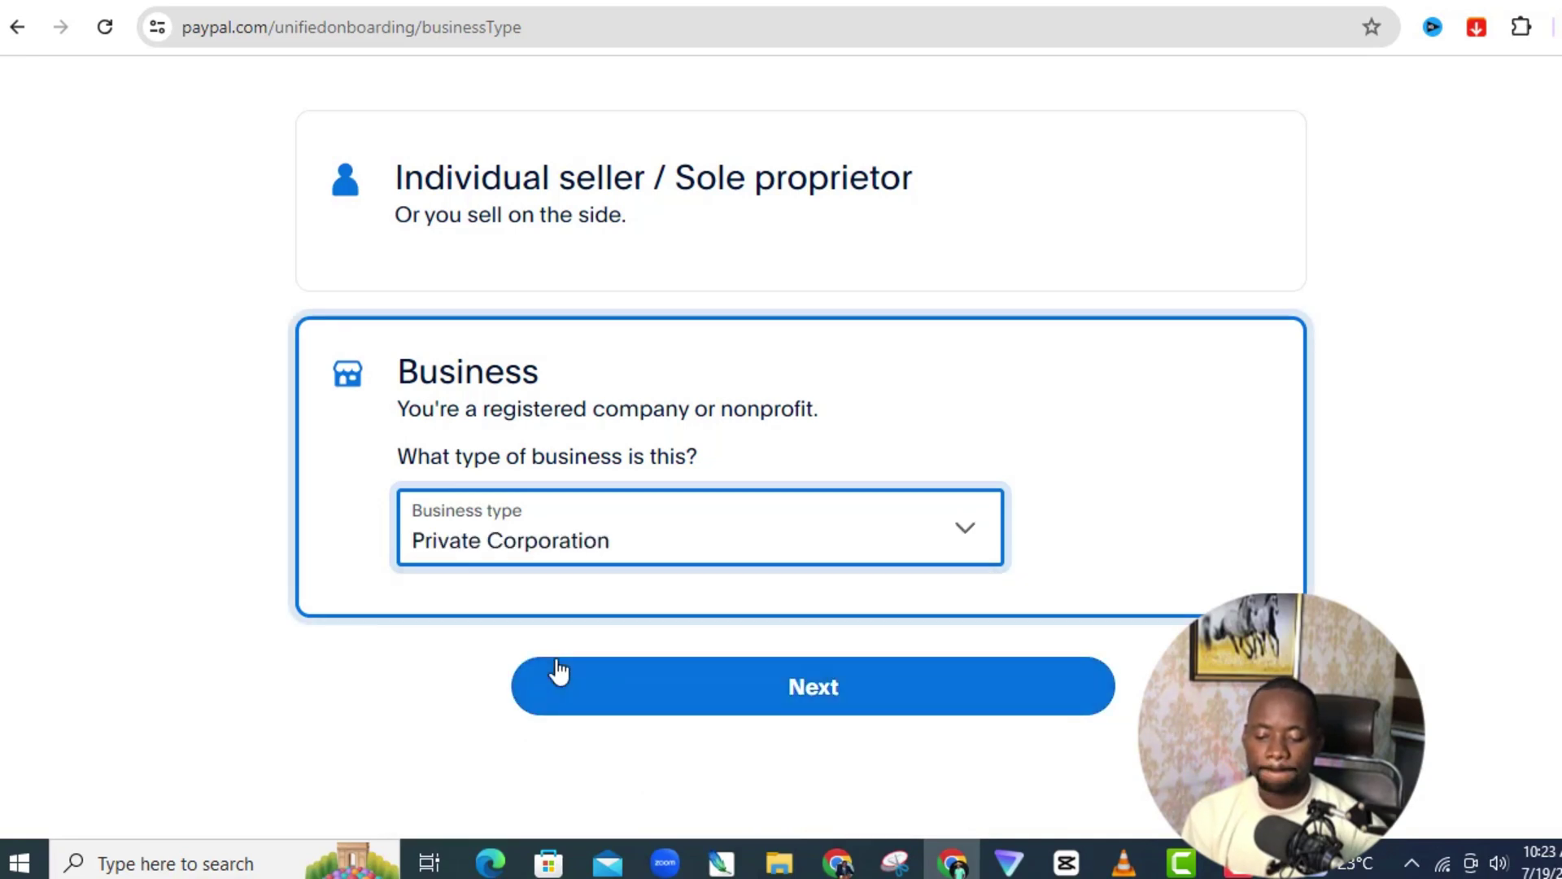
click(735, 704)
Enter Ray Makeover as the legal business name, reuse it as the trading name, and fill in the business registration number
click(734, 616)
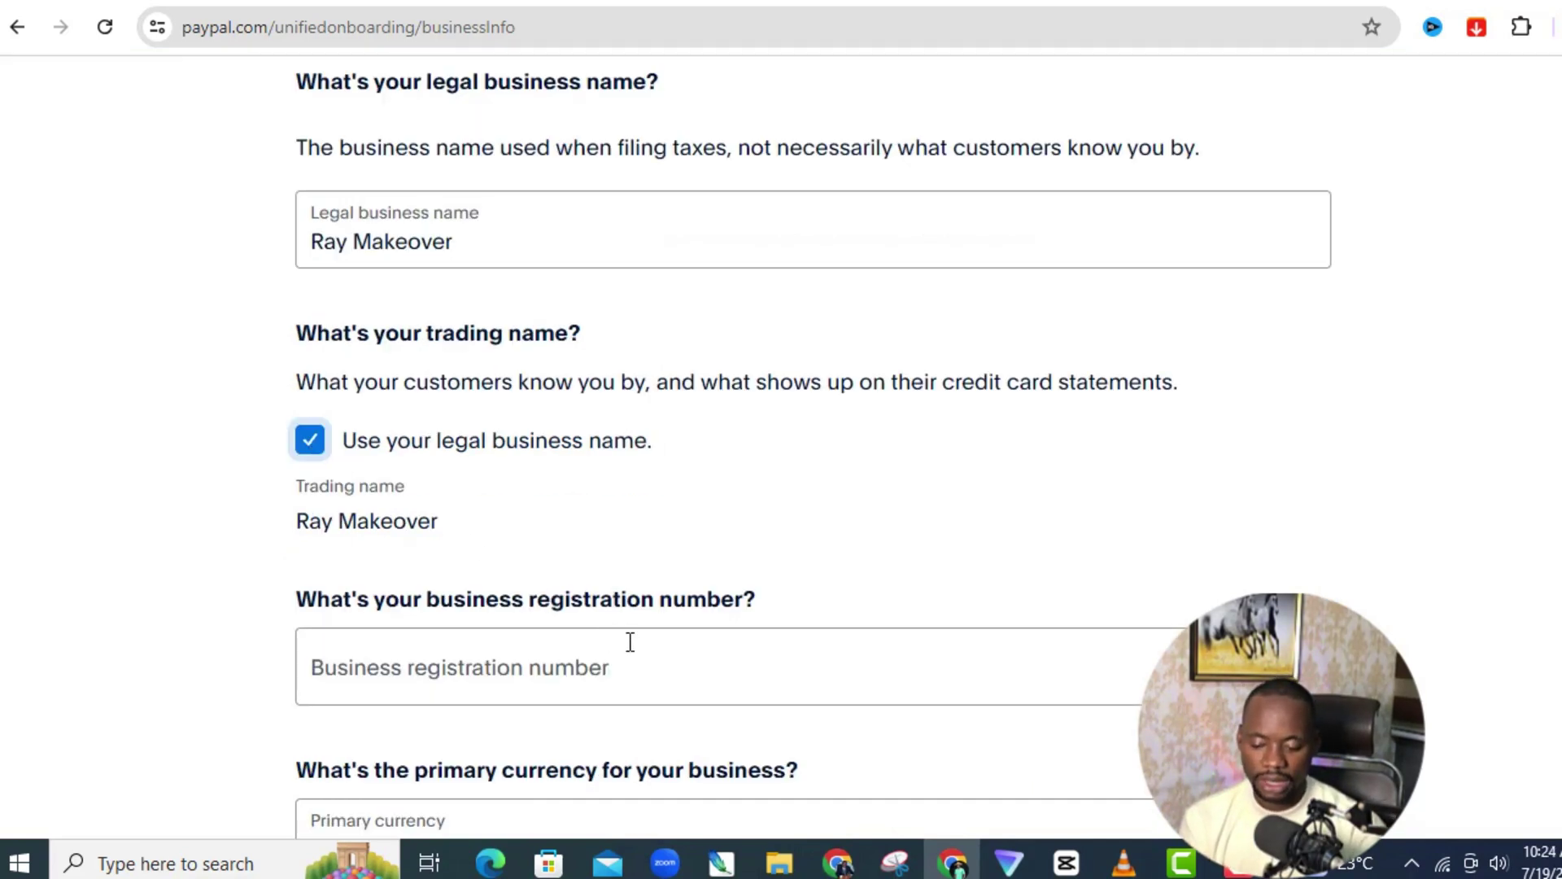
click(654, 657)
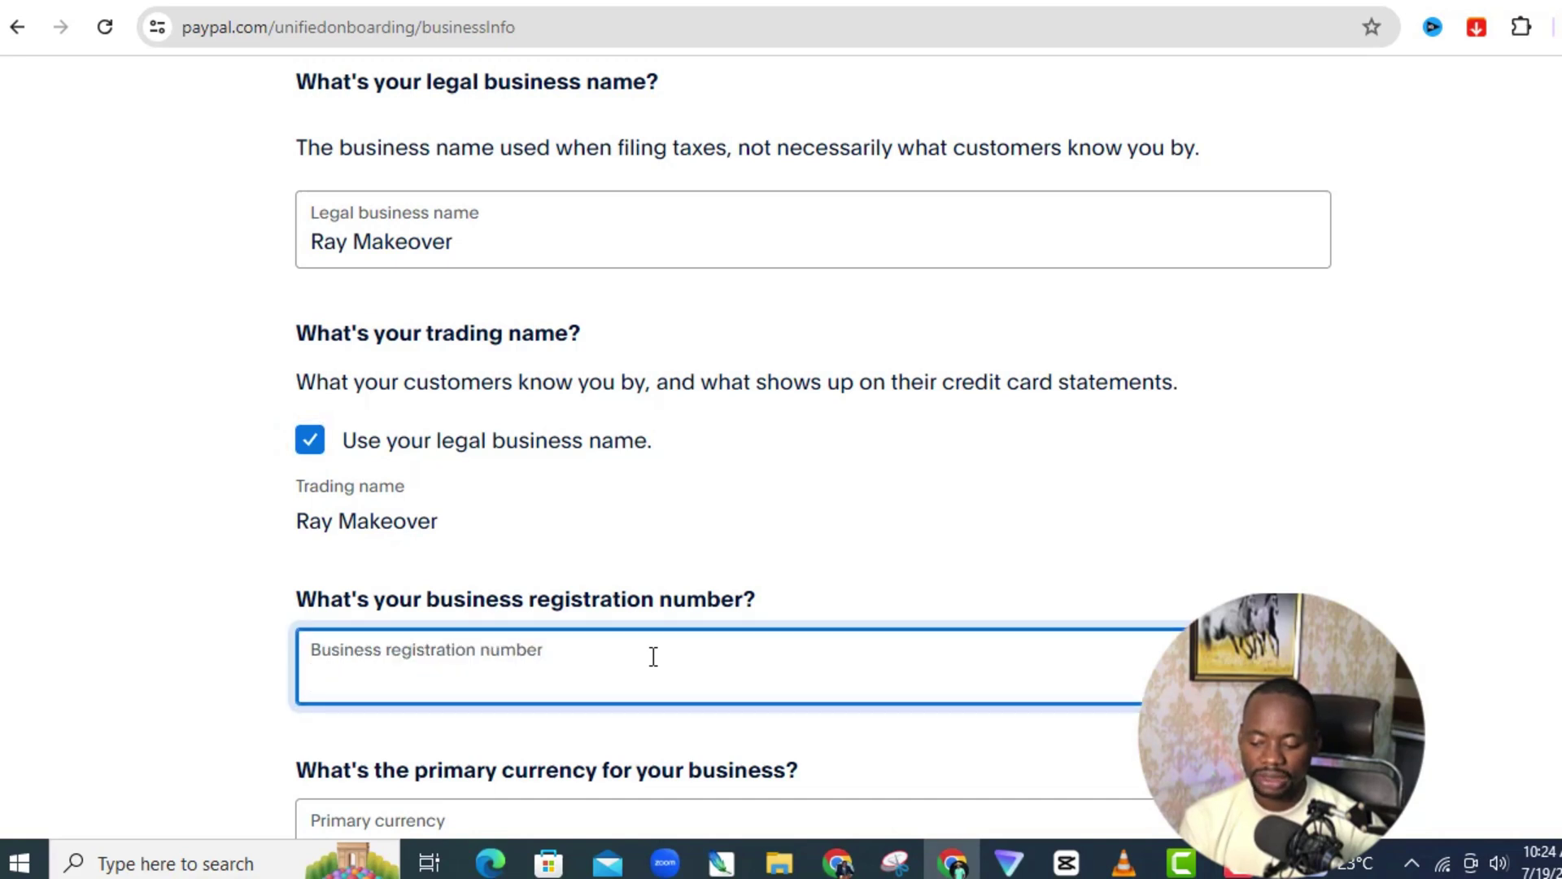
key(ctrl+v)
Set the product or service offered to Digital Goods Media-Books, Movies, Music
scroll(764, 660, down, 1)
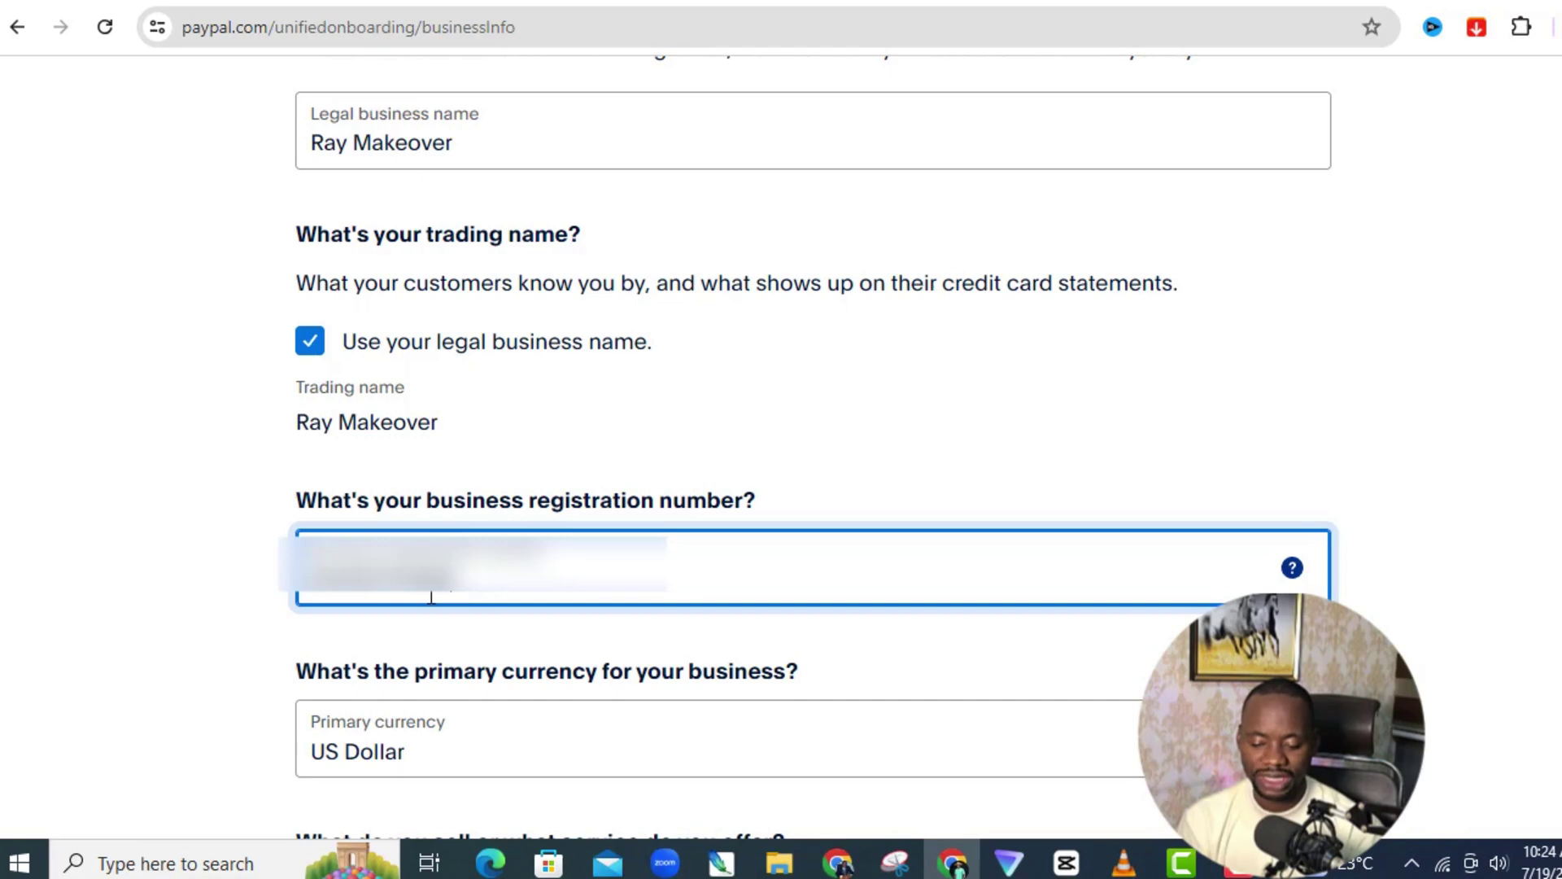
scroll(455, 586, down, 5)
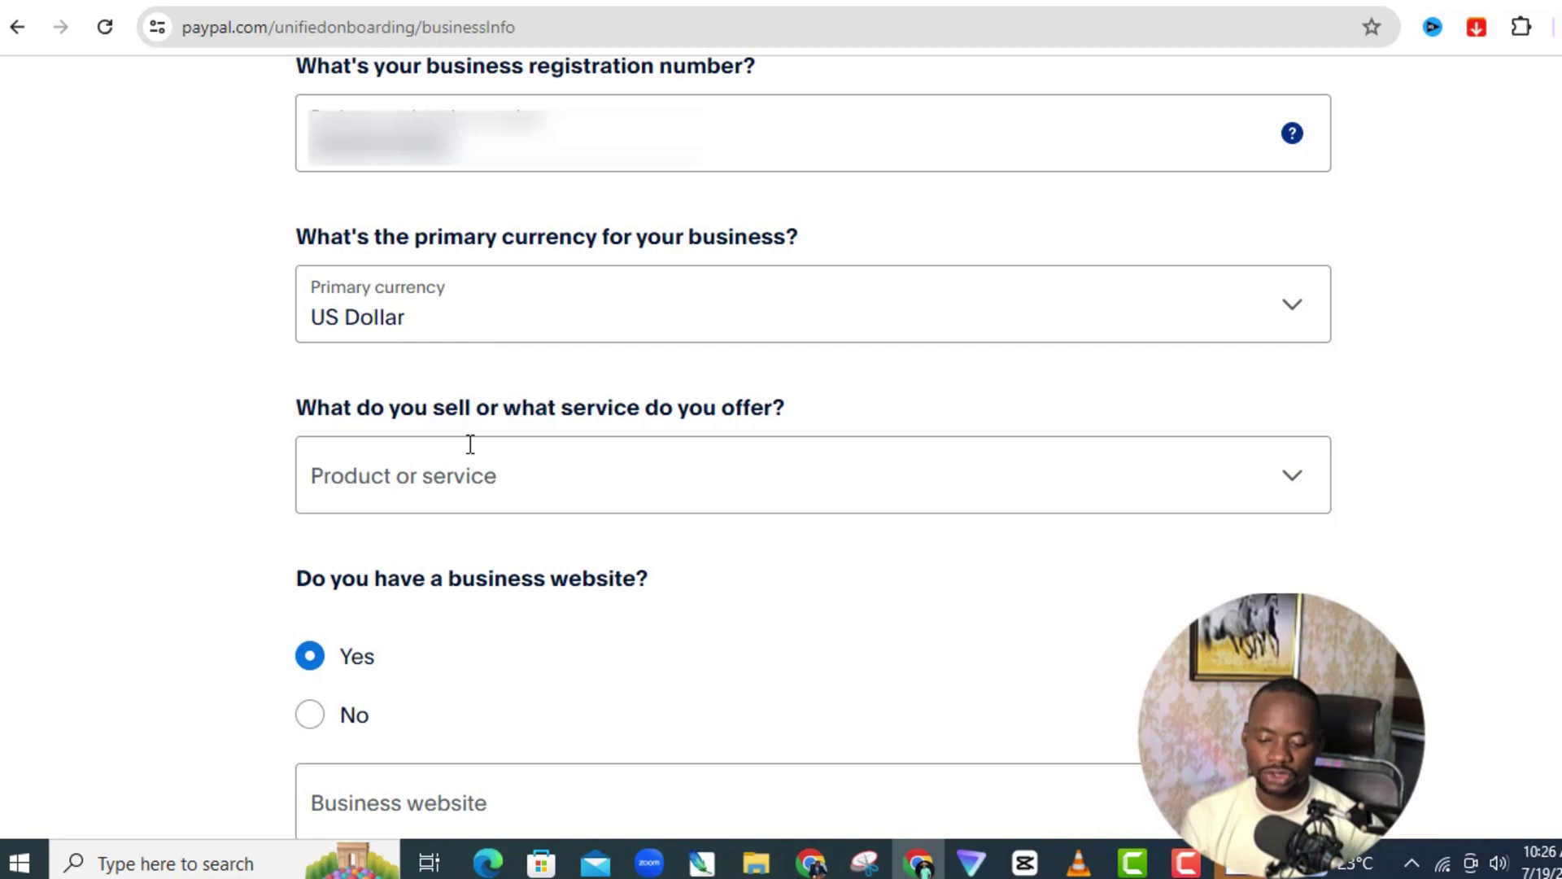
click(461, 501)
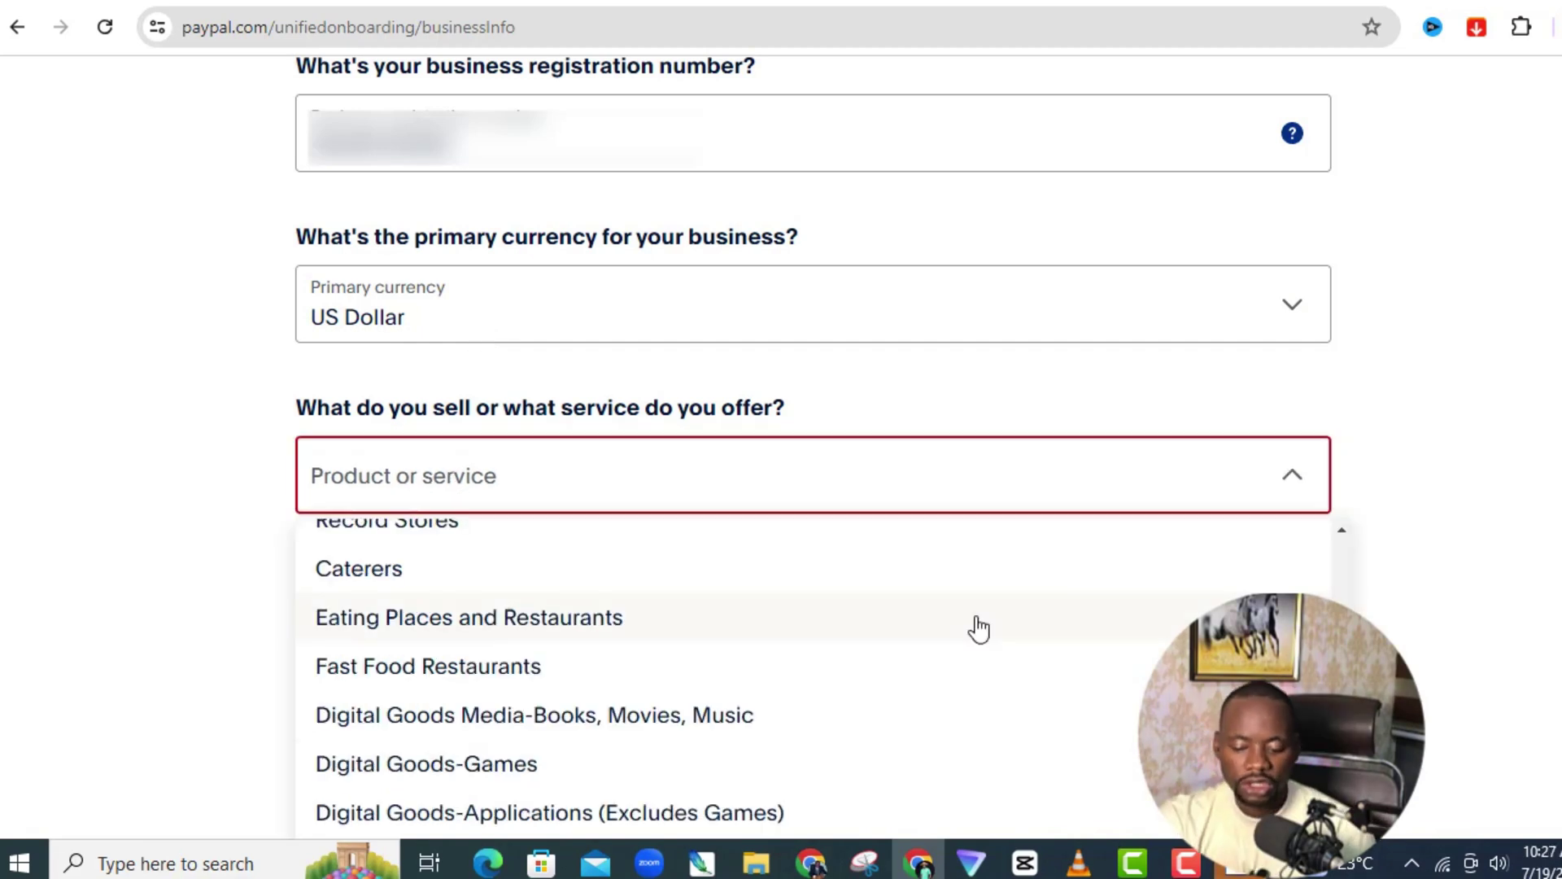
click(526, 729)
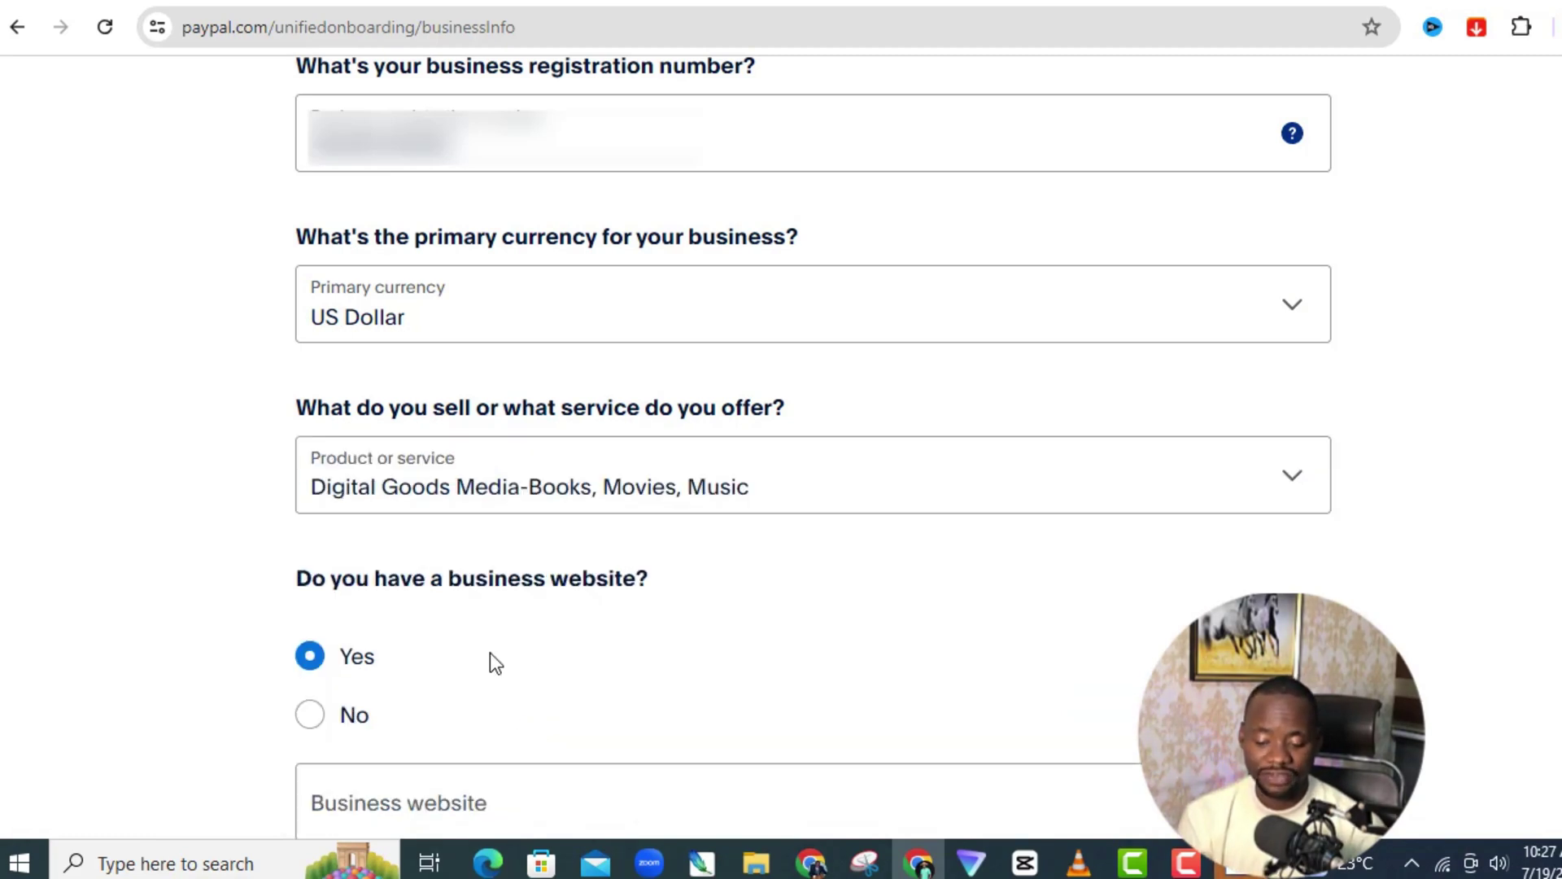
State that the business has no website and enter the business phone number with country code +234
click(310, 716)
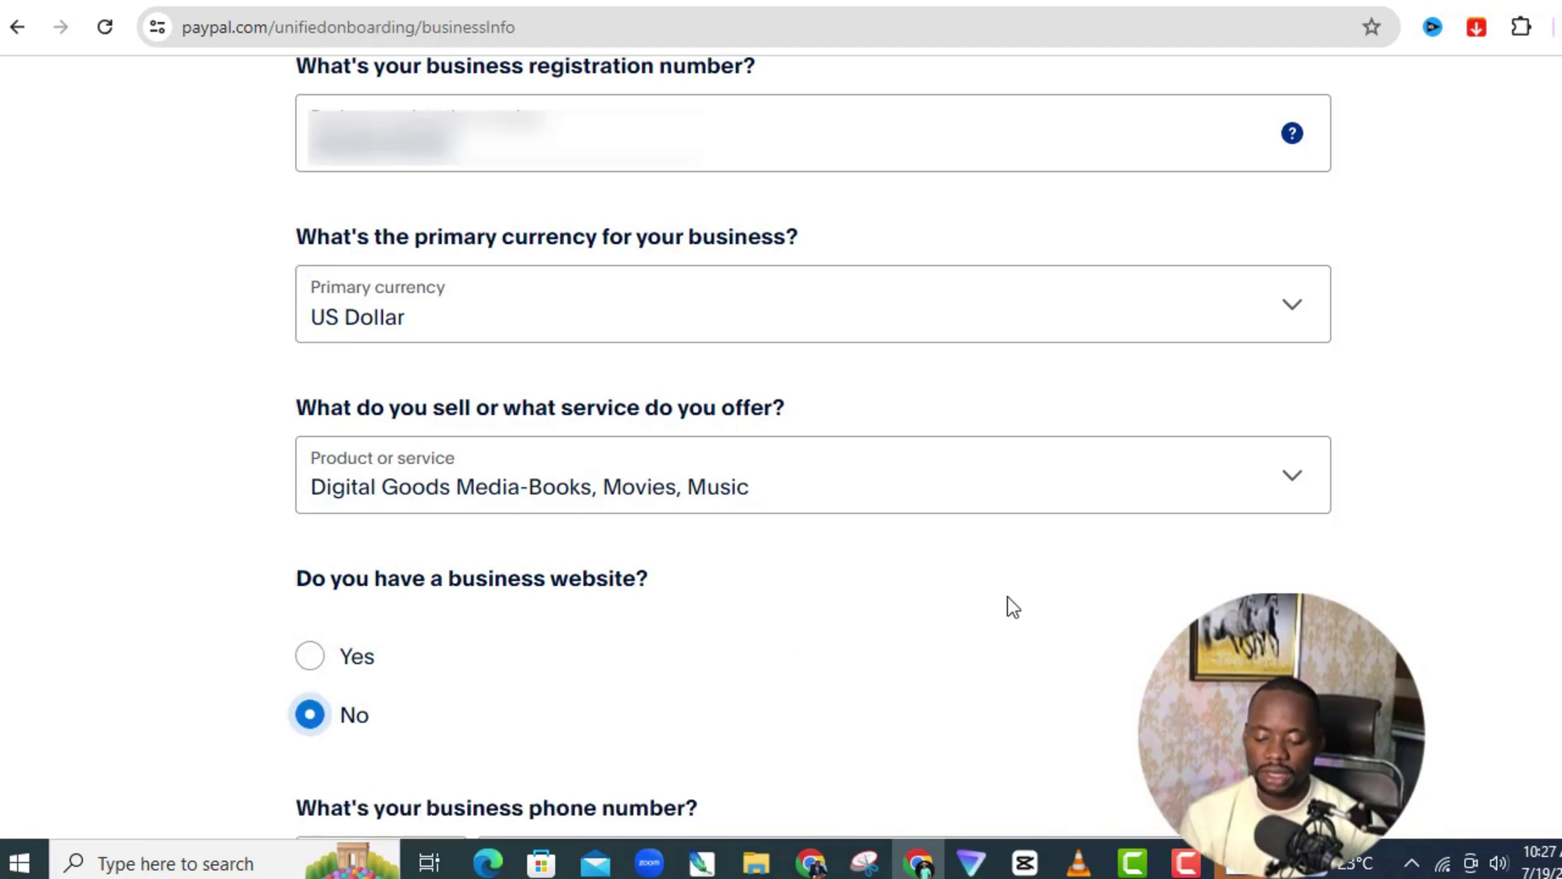
scroll(814, 444, down, 6)
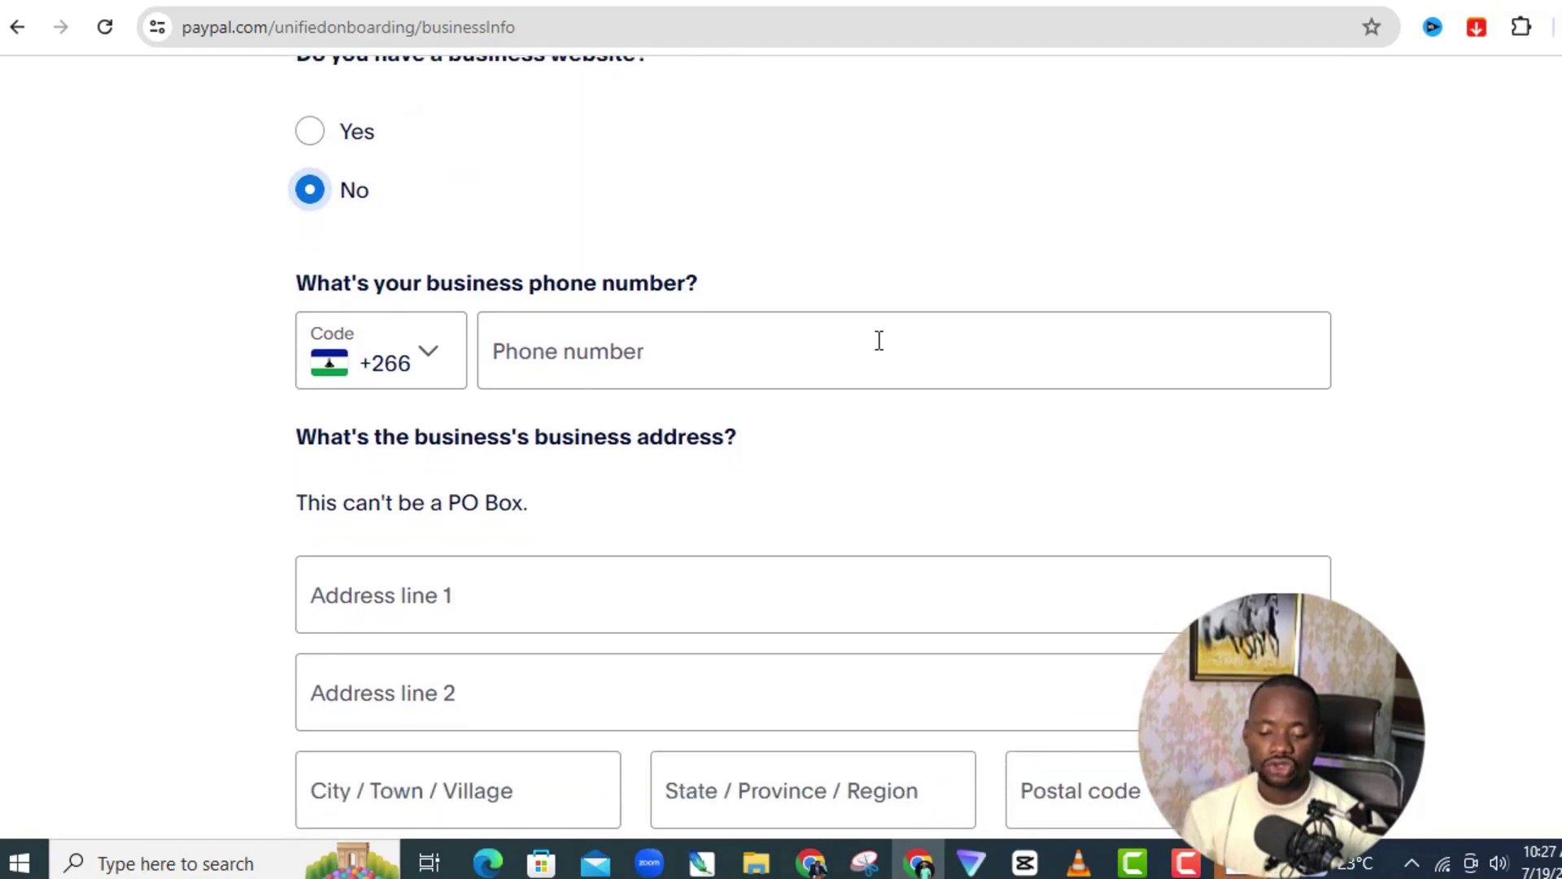
click(429, 362)
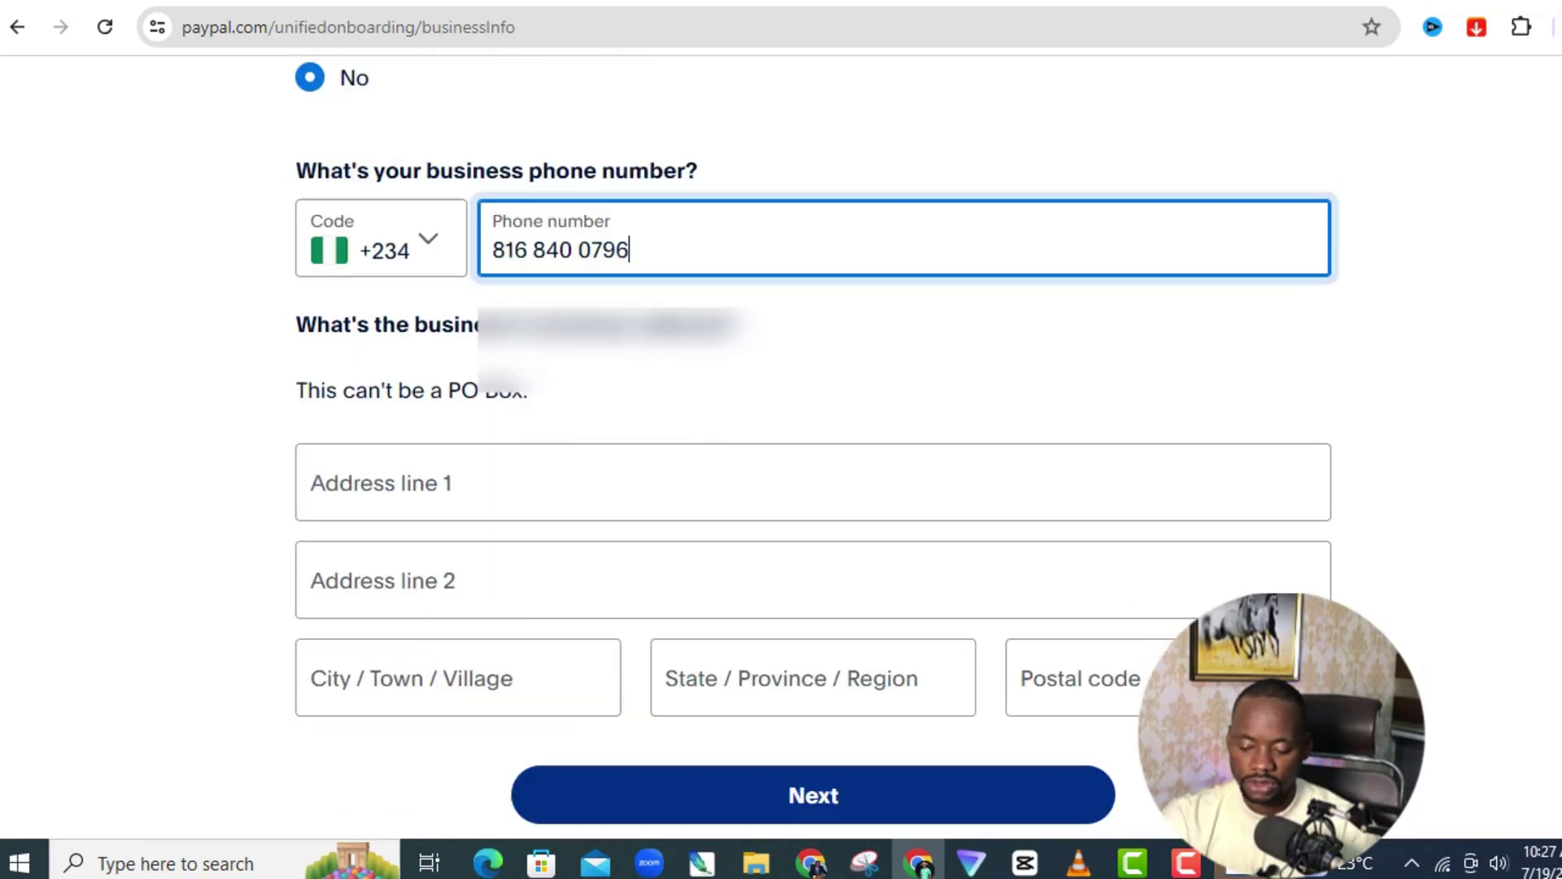
Fill in the business address and submit the business information
scroll(1530, 595, down, 3)
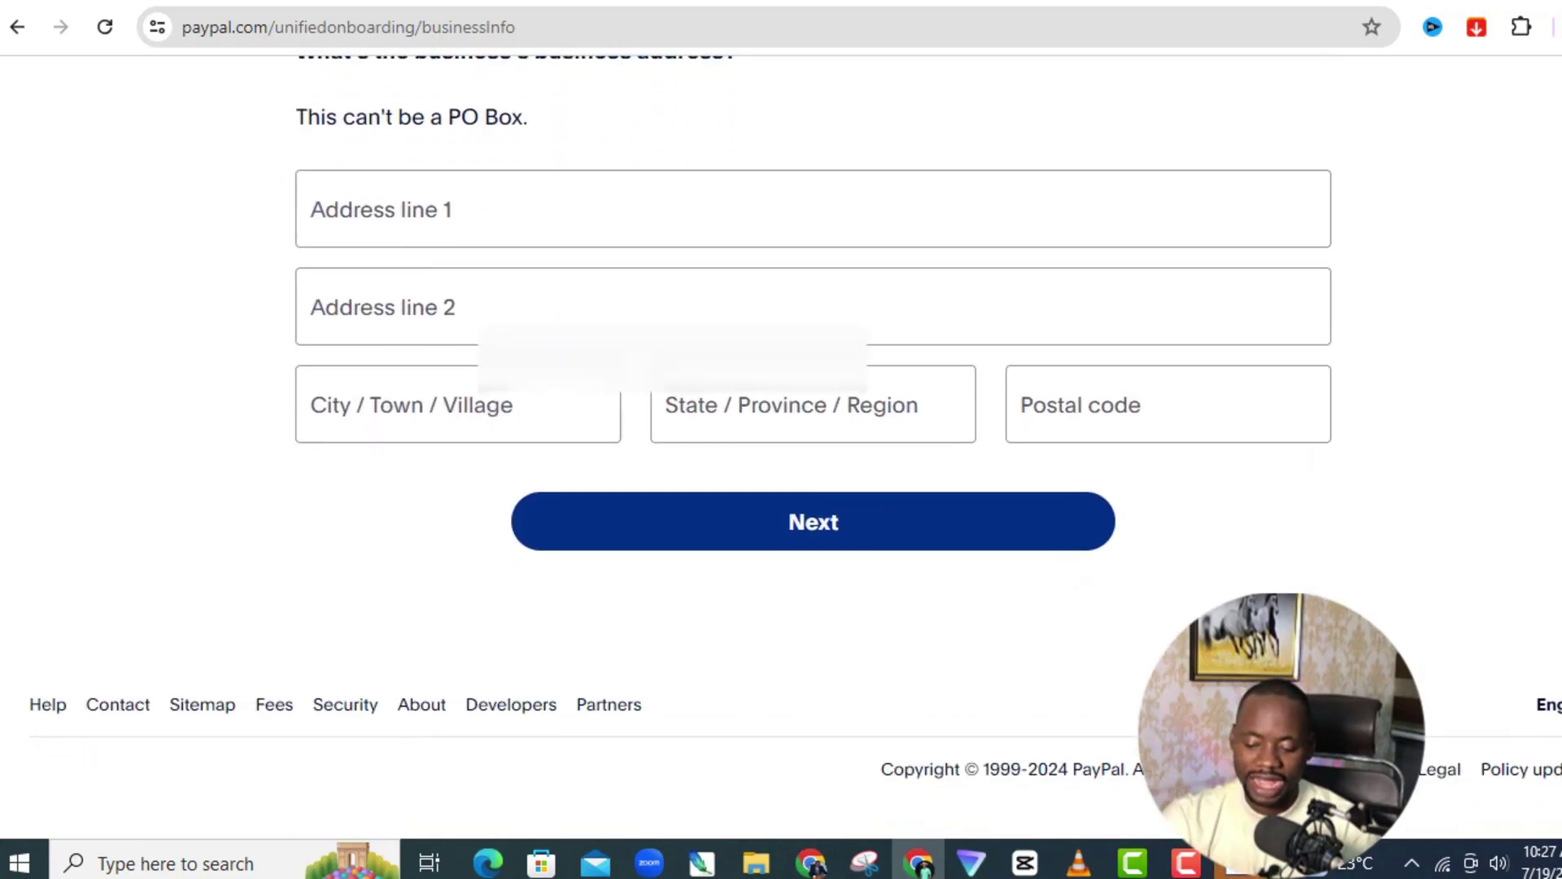
scroll(1530, 595, up, 2)
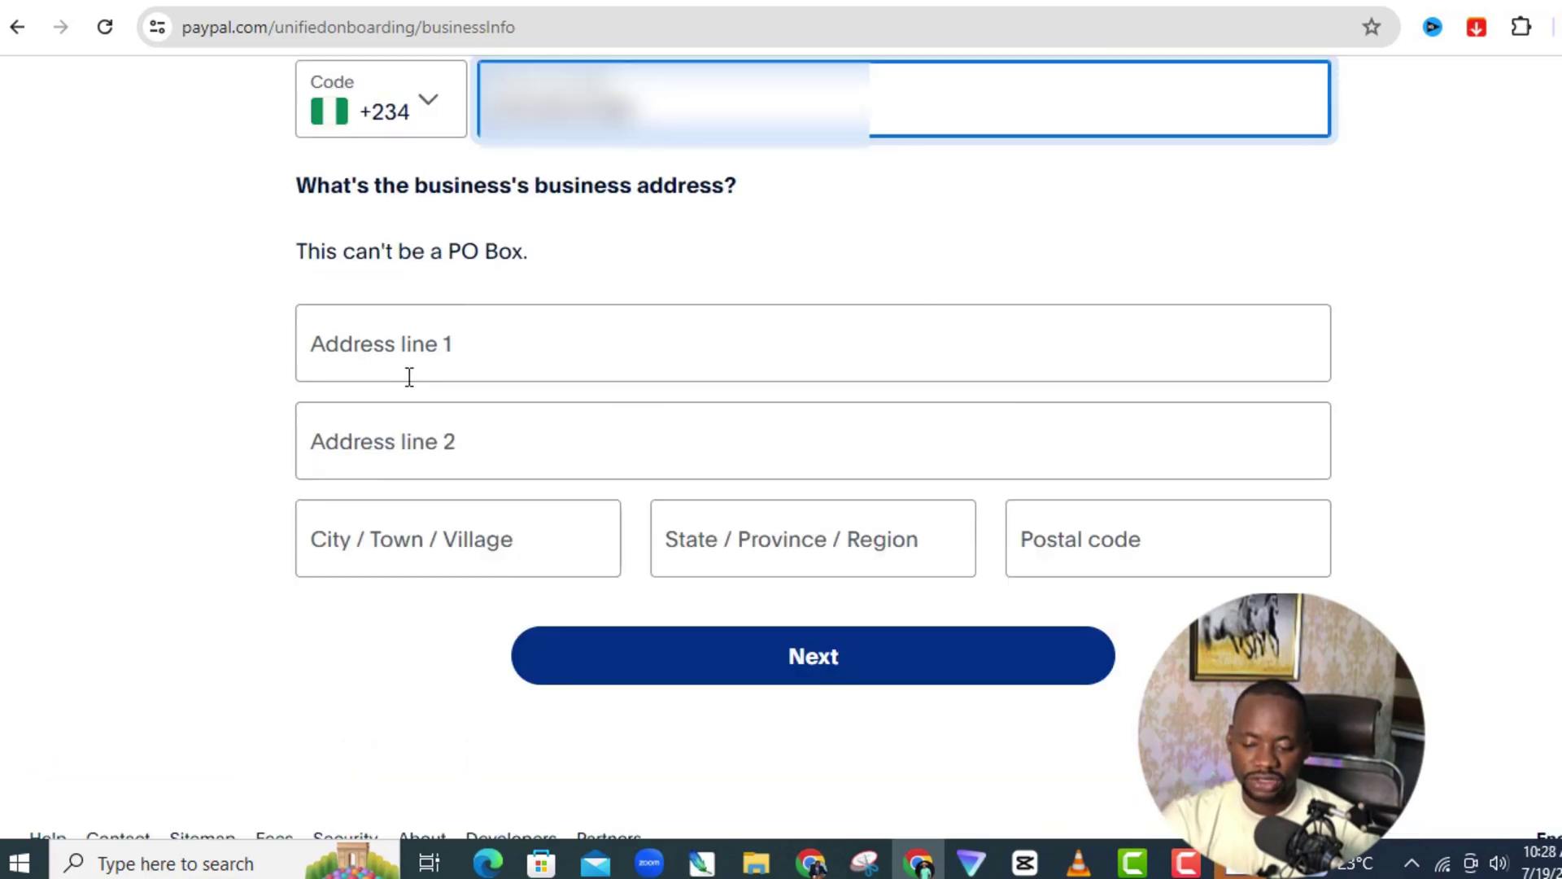
click(409, 380)
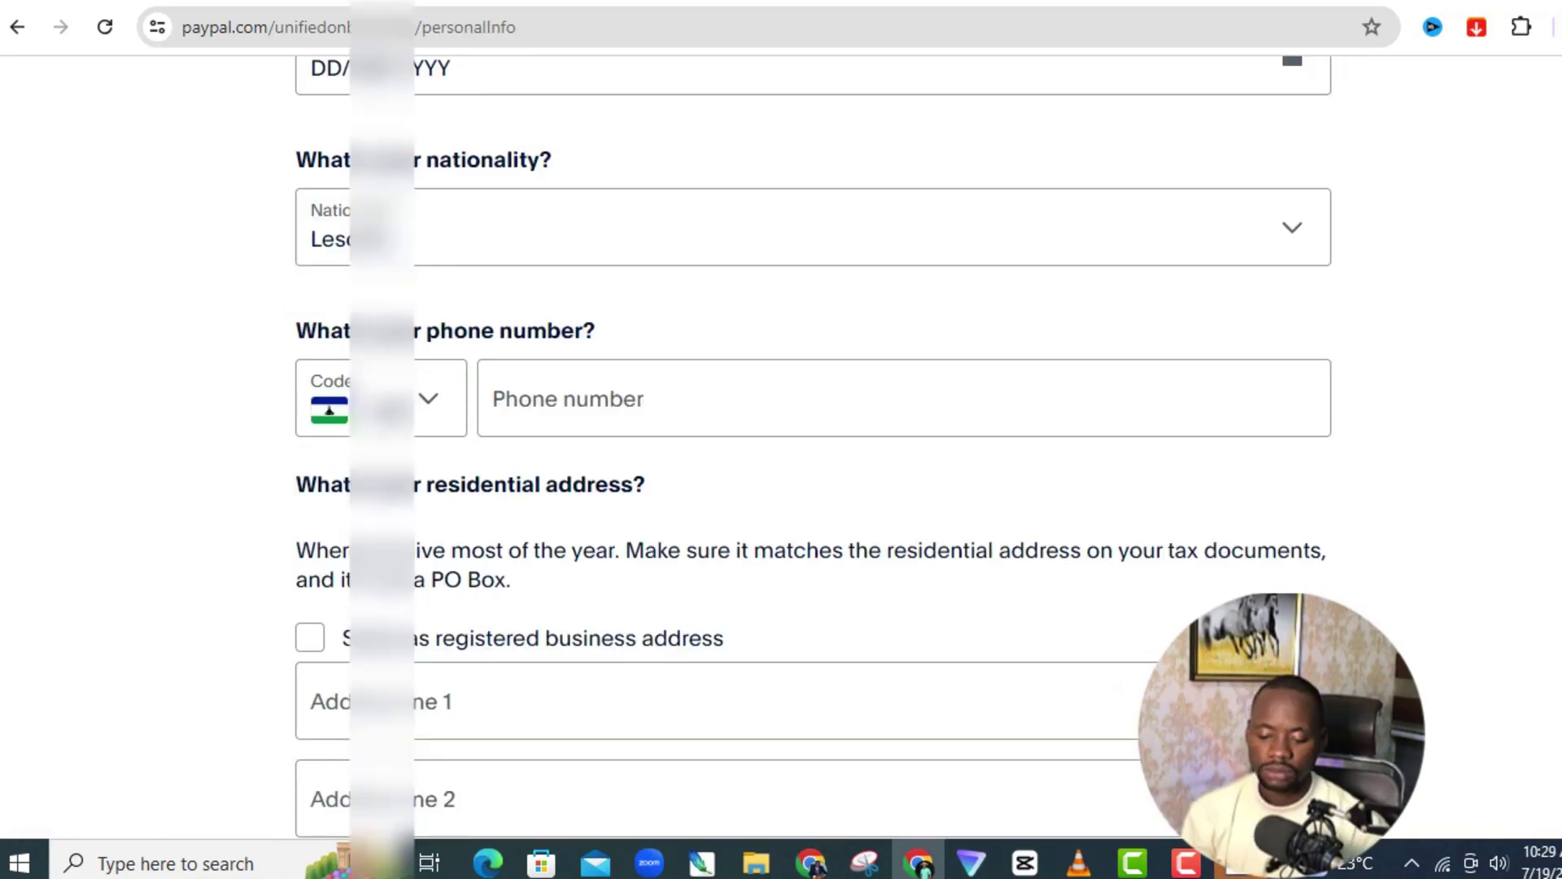
Fill in the personal details with the date of birth, nationality Nigeria, and a phone number with country code +234
scroll(813, 447, down, 5)
scroll(814, 448, up, 5)
scroll(814, 448, up, 4)
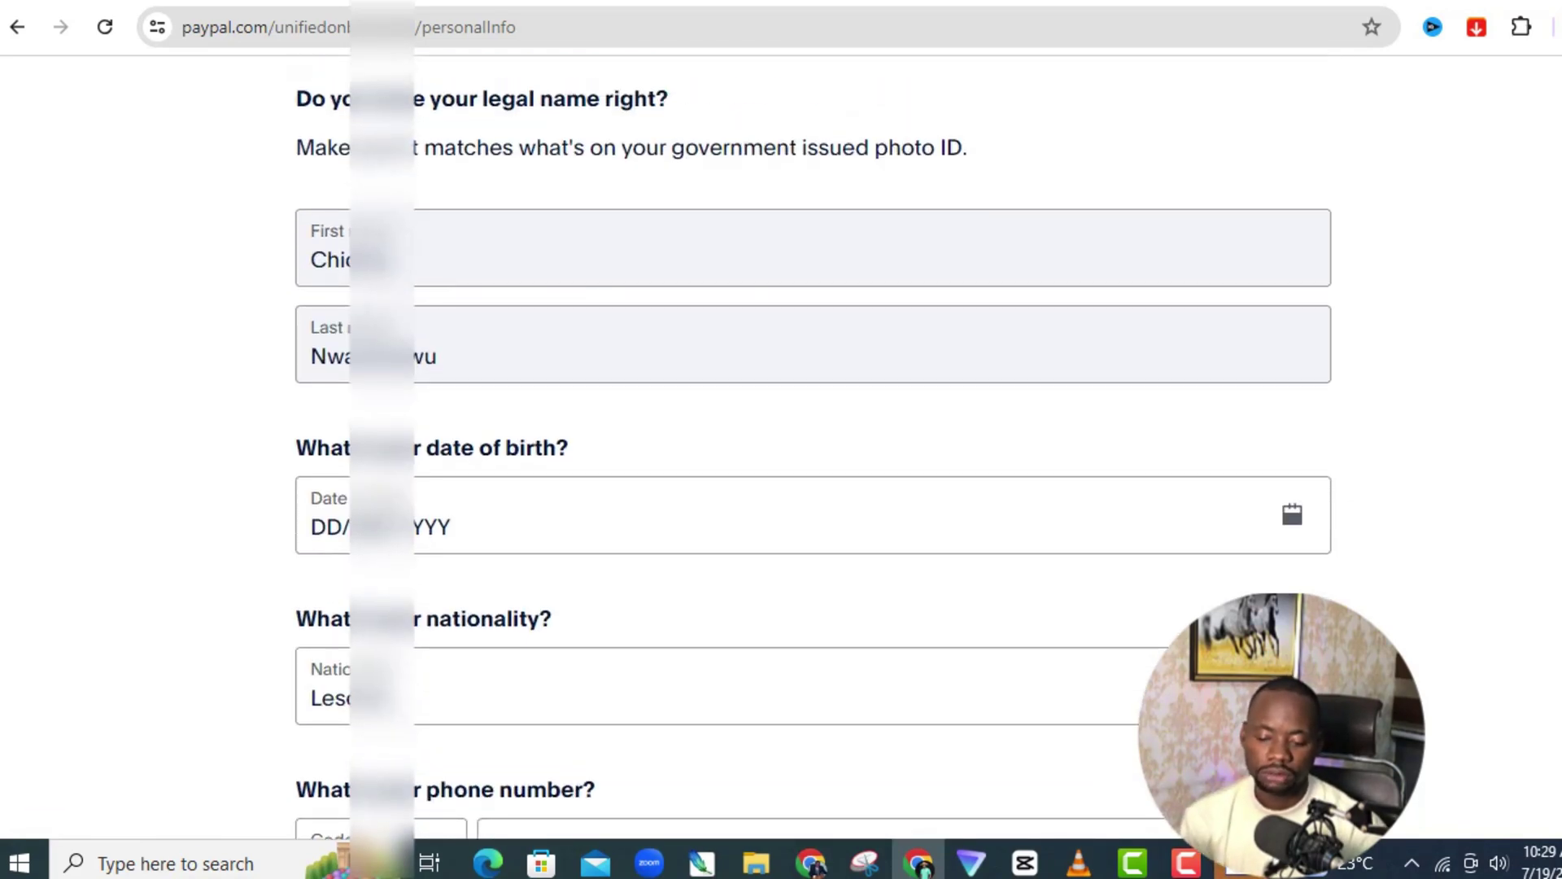
scroll(813, 448, up, 1)
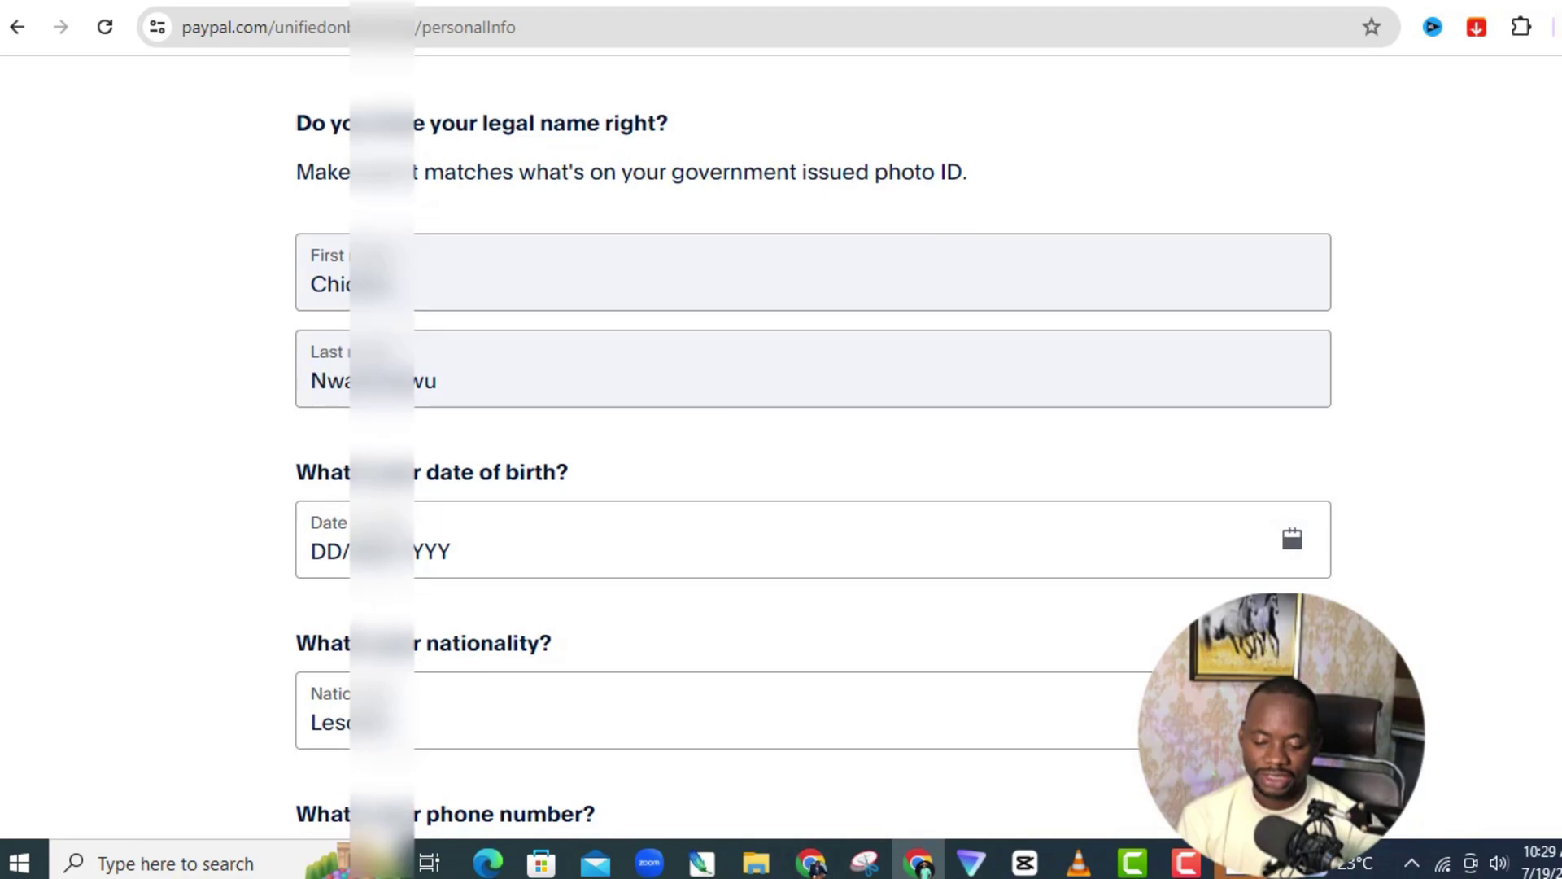
scroll(651, 496, down, 1)
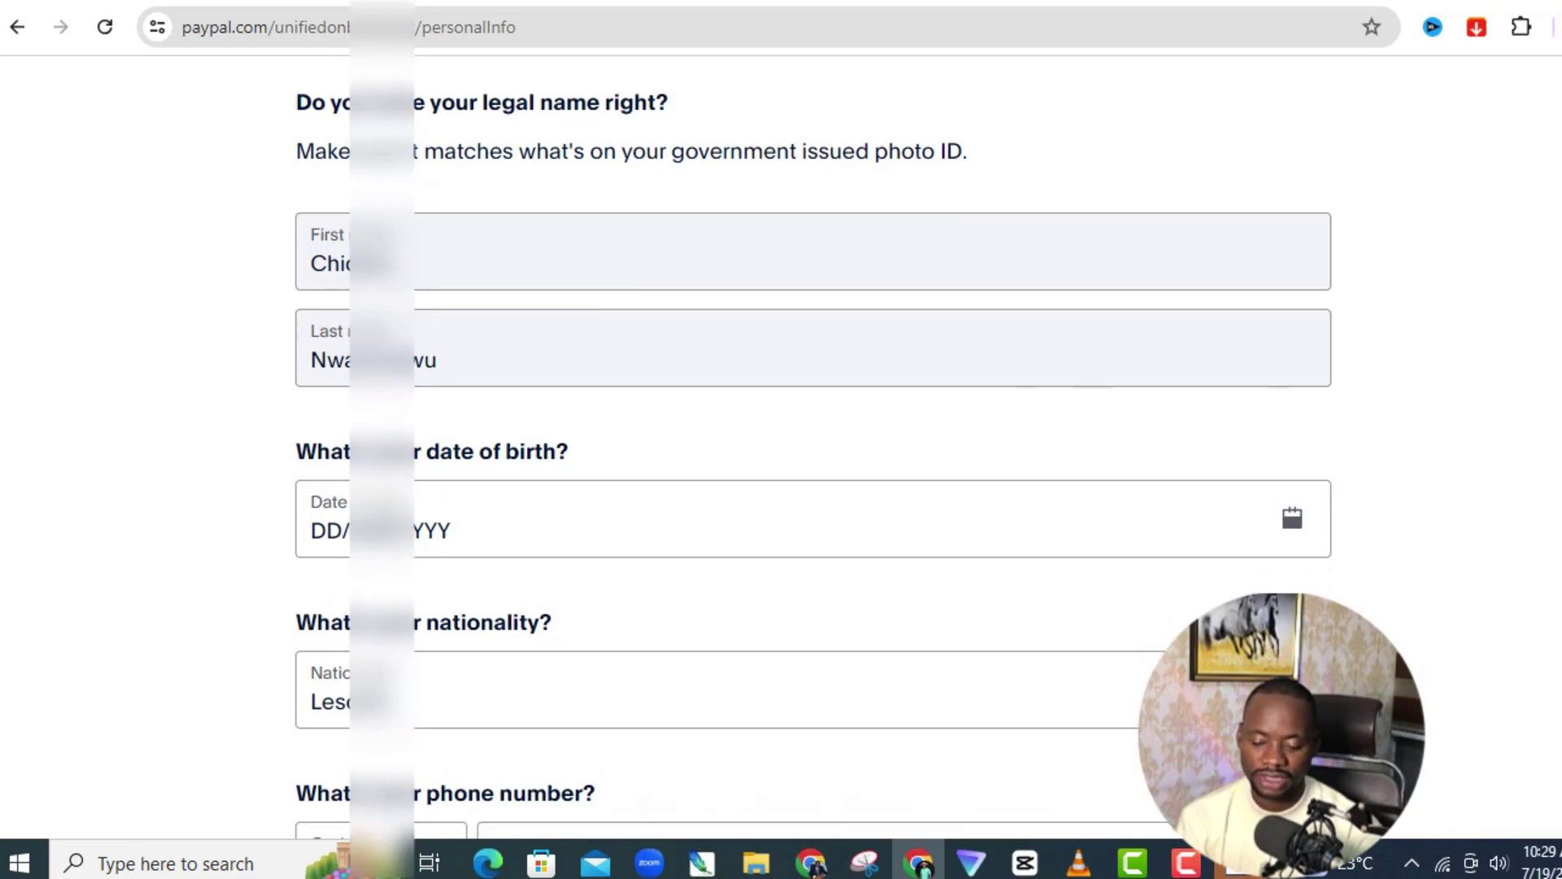
click(346, 530)
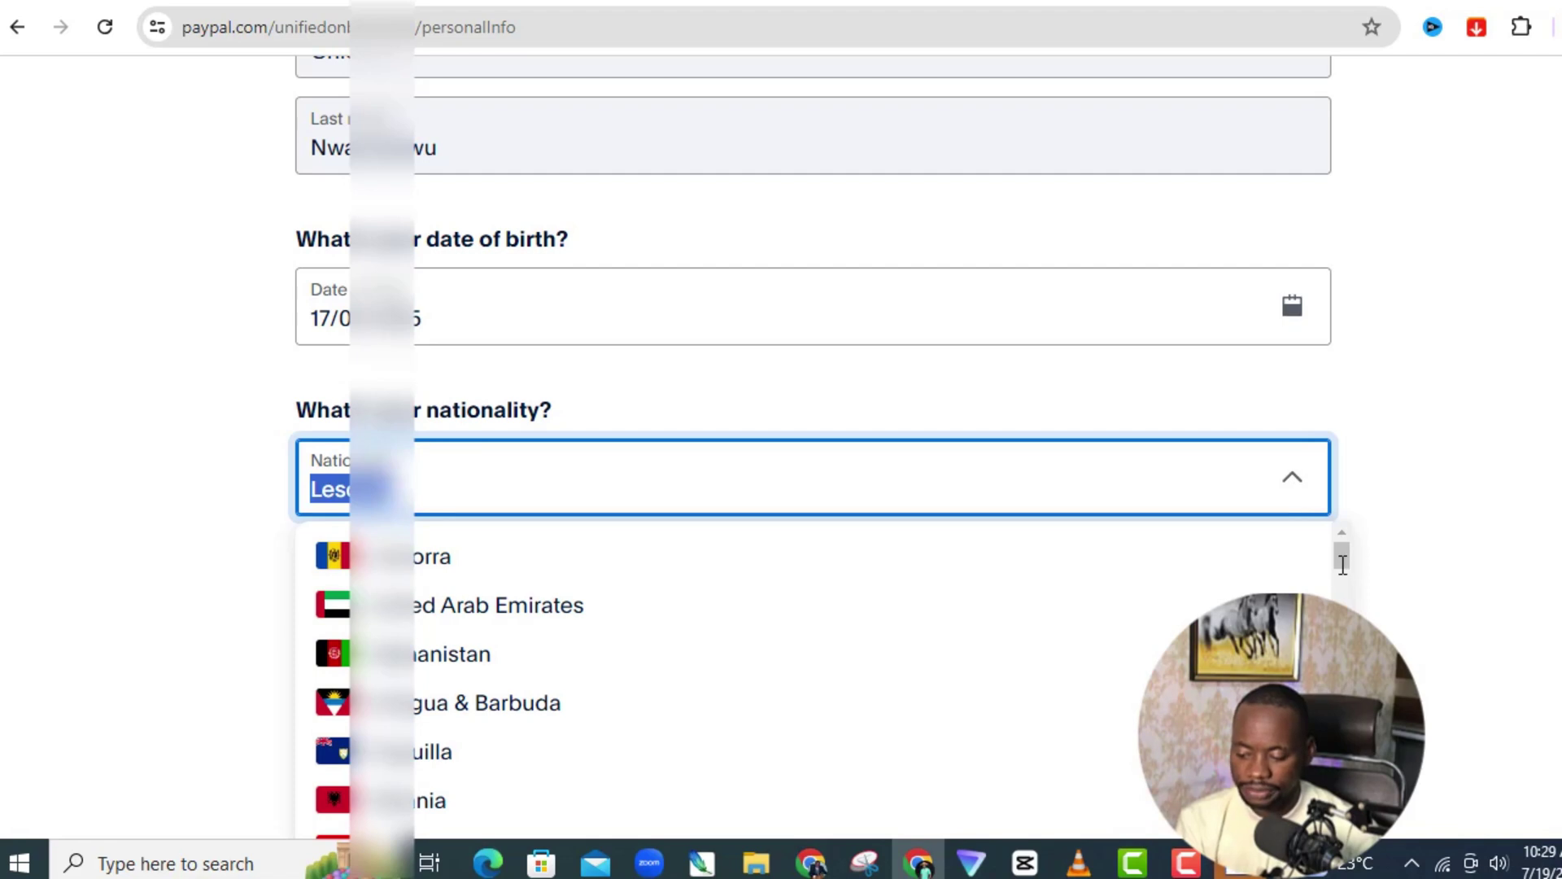
text(Nigeria)
key(Return)
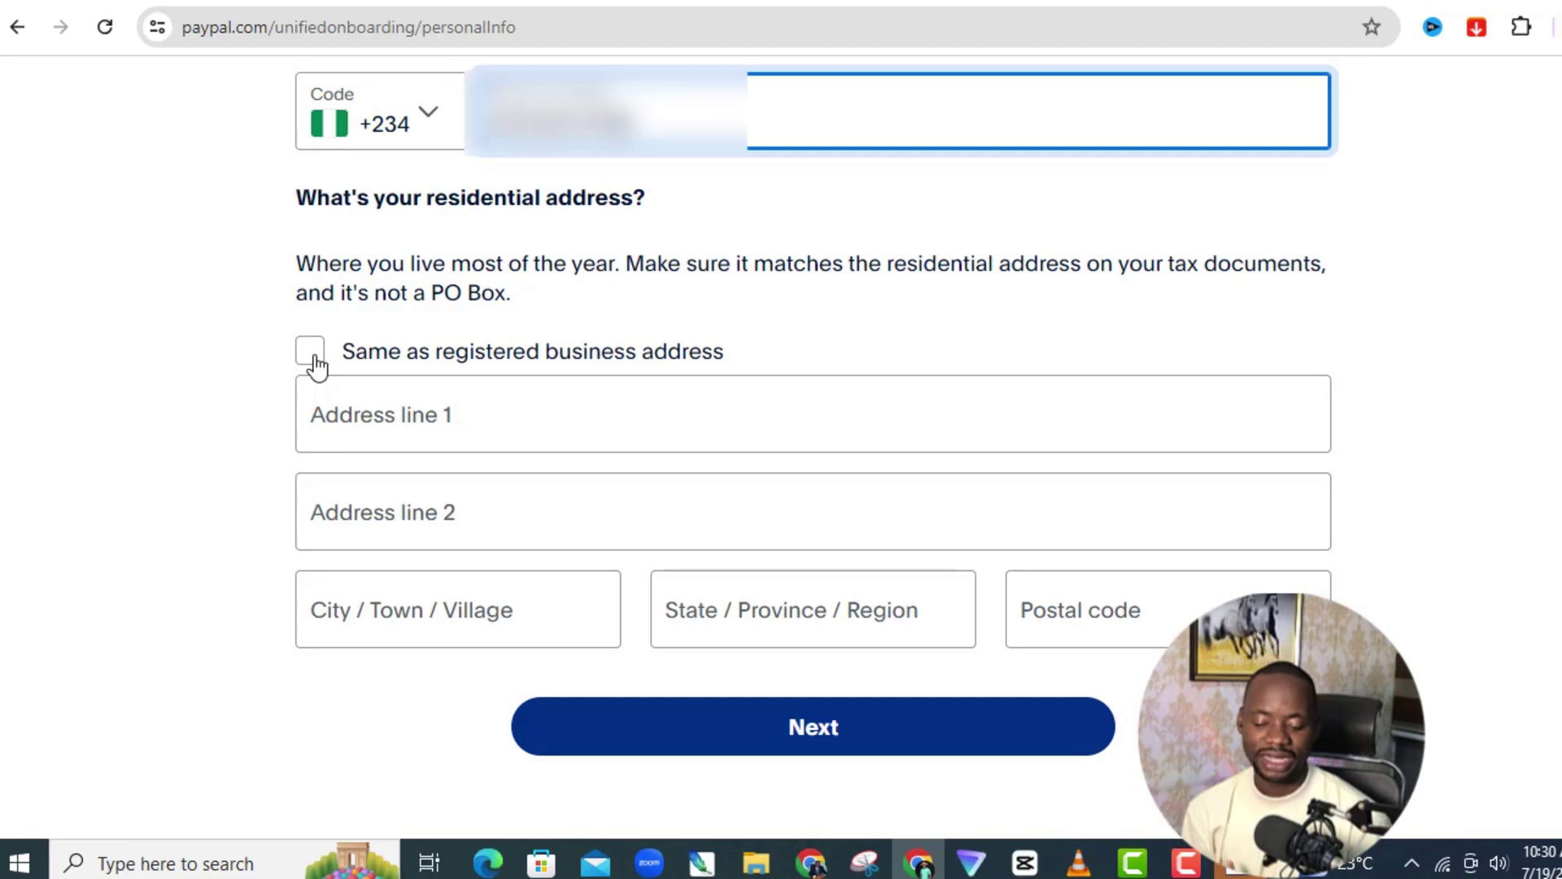
Use the registered business address as the residential address and submit the personal information
click(315, 358)
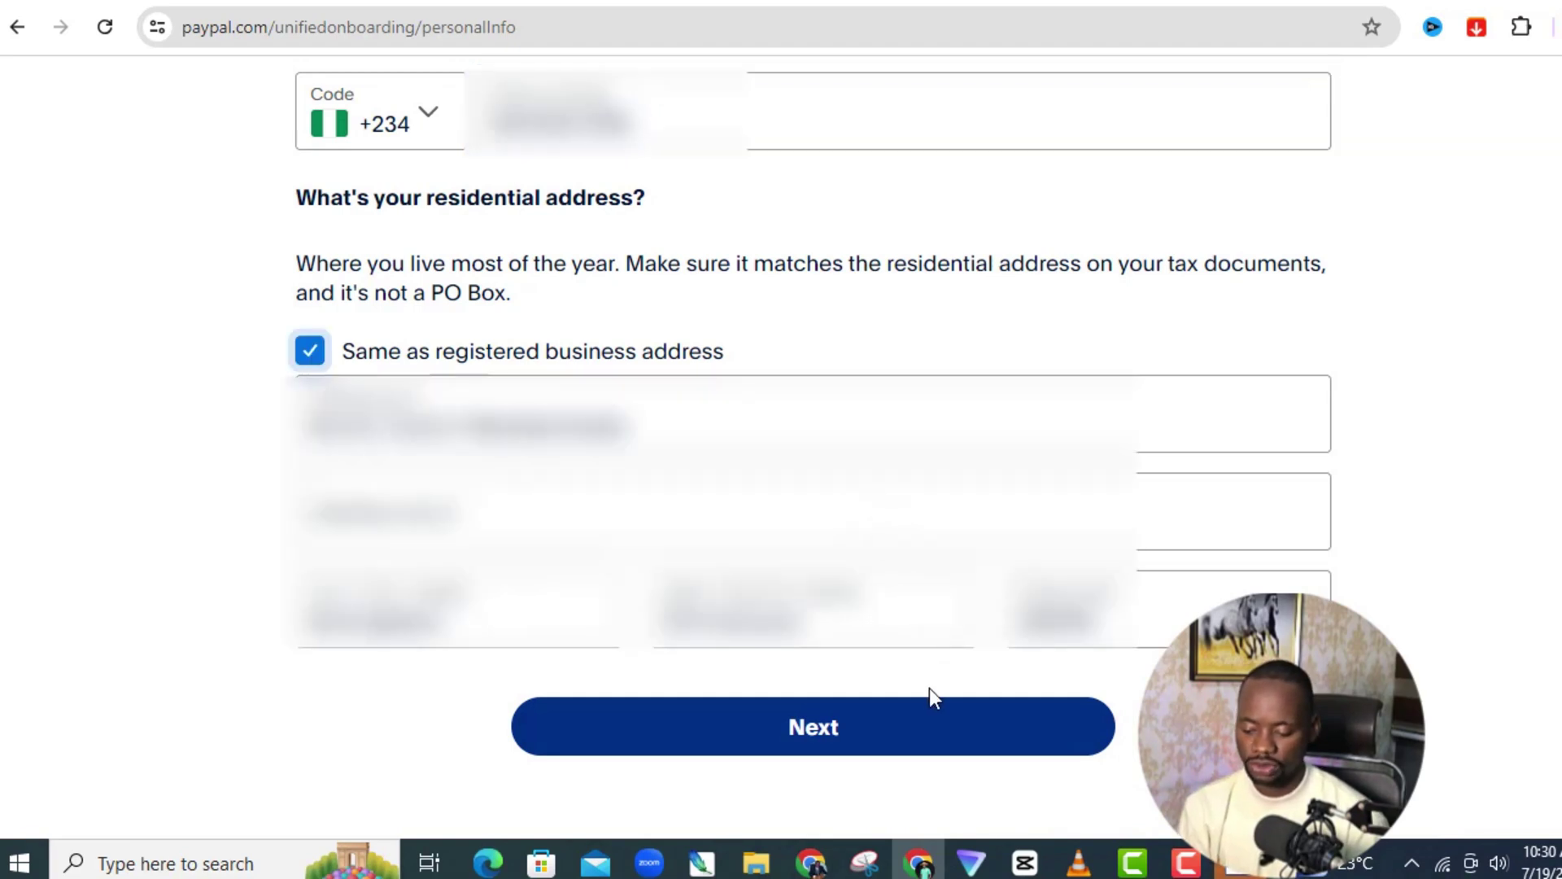
click(904, 740)
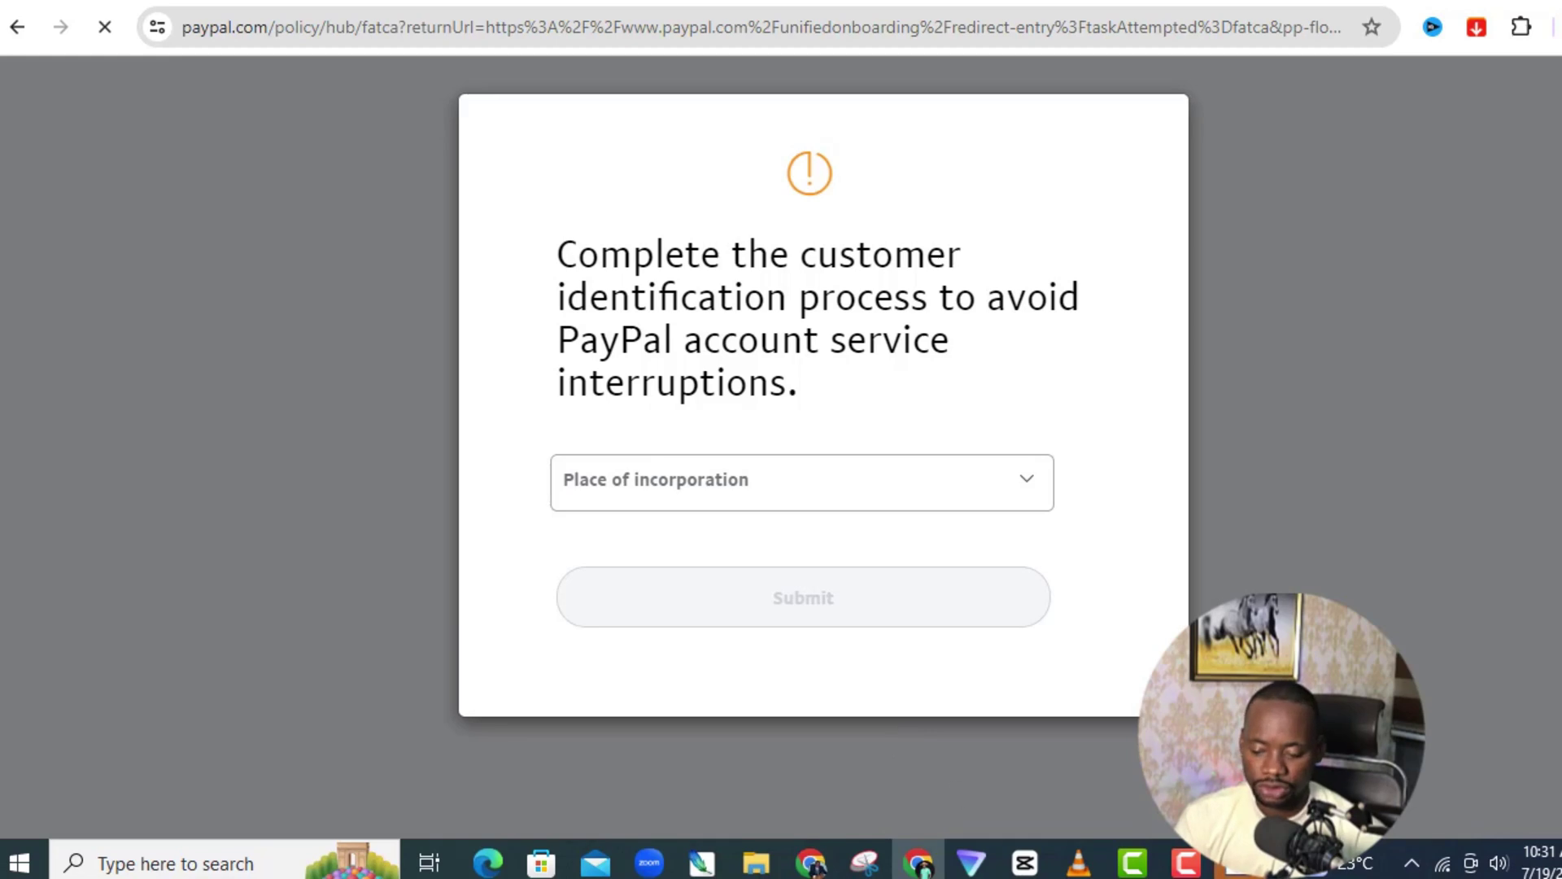
Choose the place of incorporation and submit the customer identification form
click(802, 483)
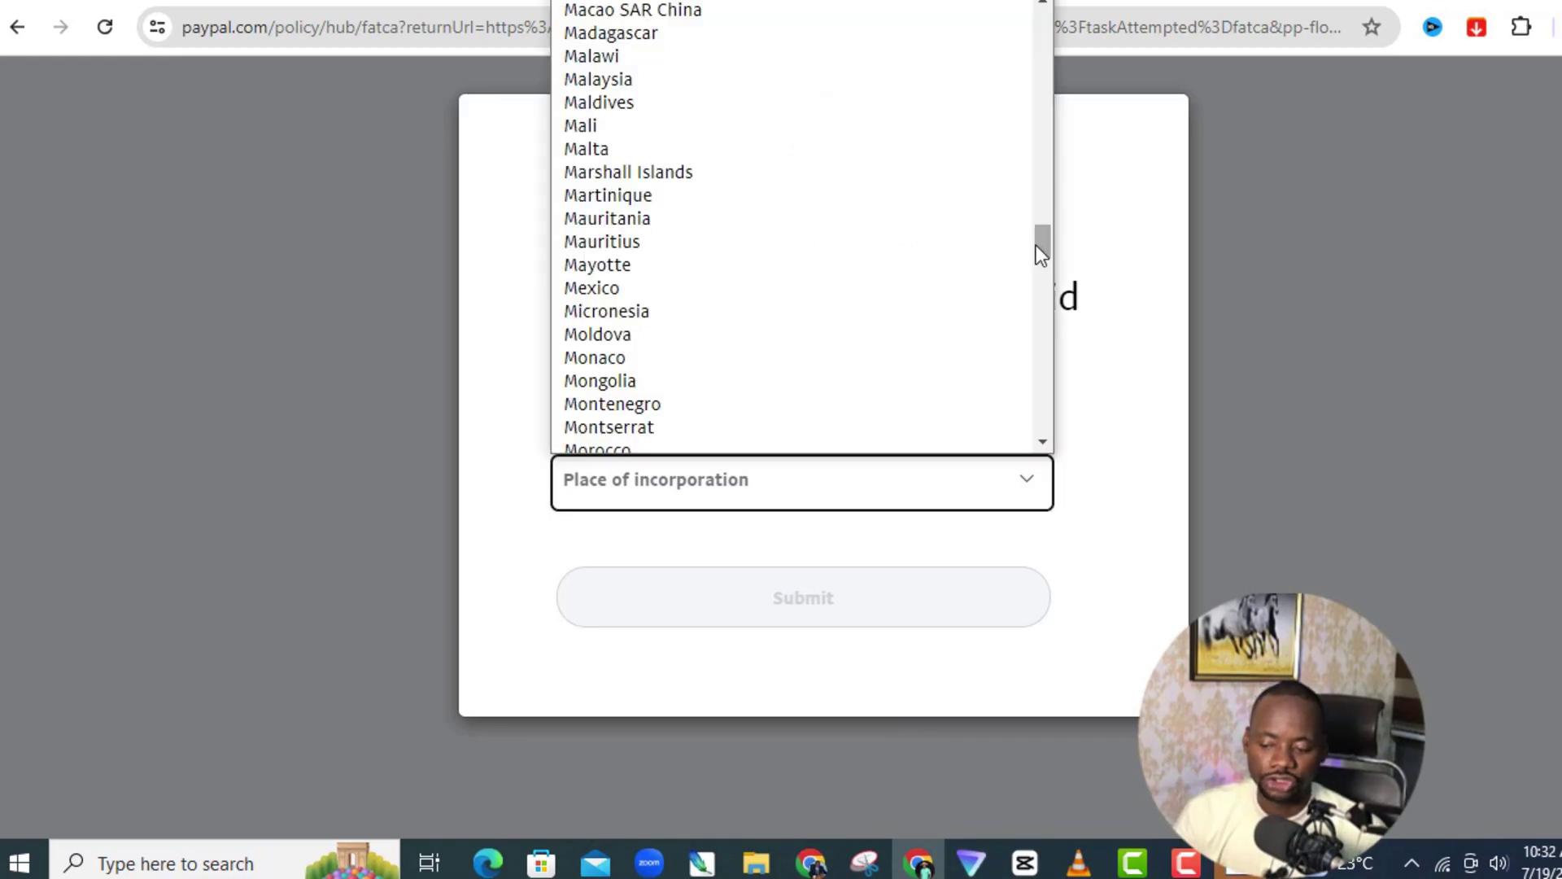
drag(1047, 254, 1039, 230)
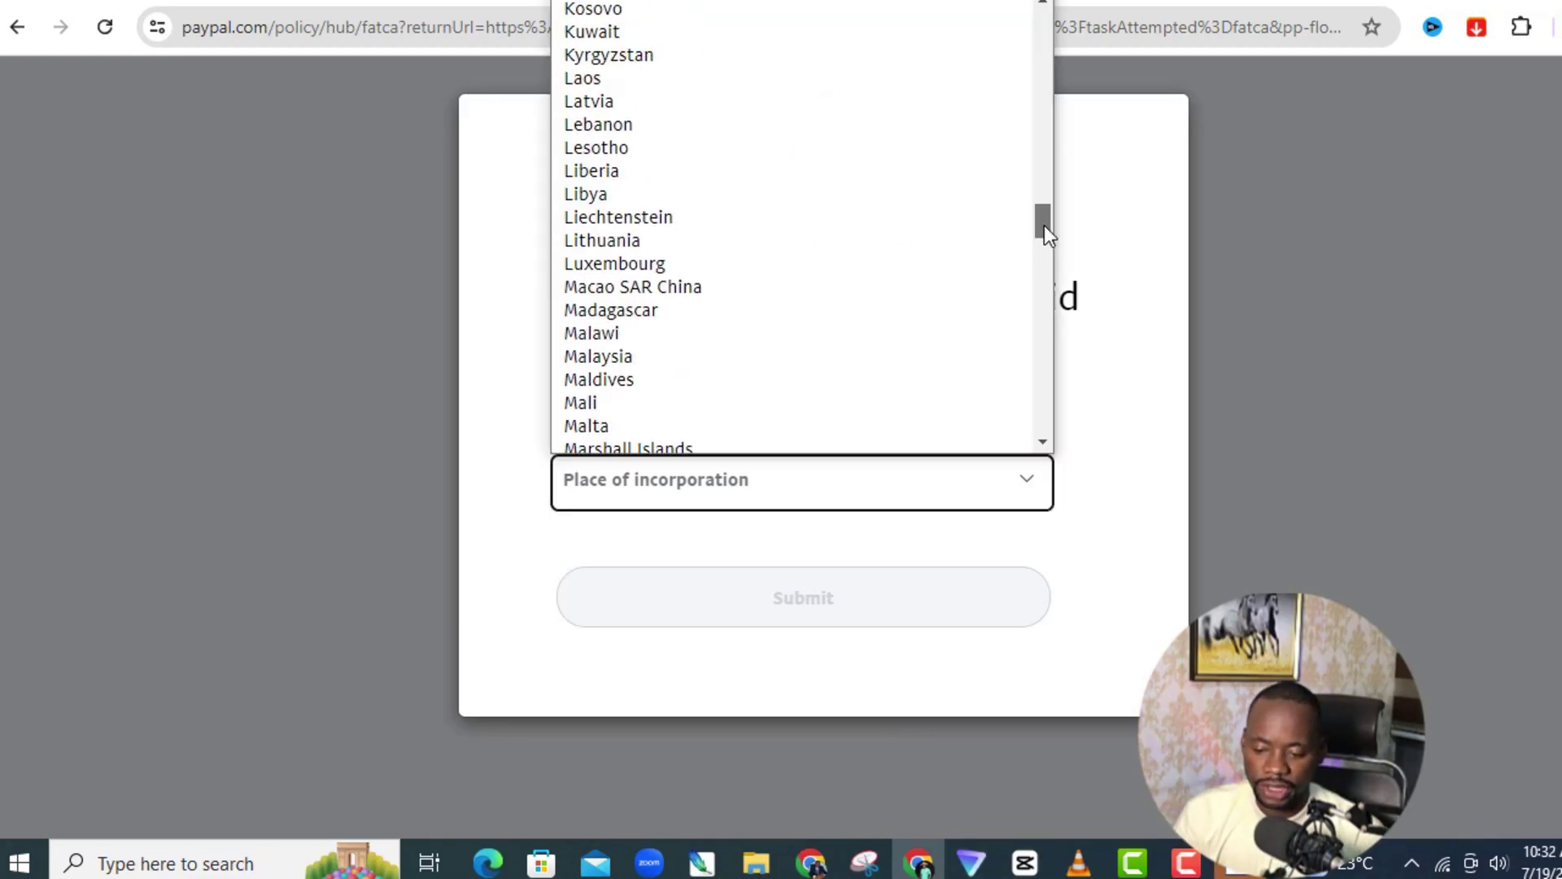
click(596, 199)
click(832, 627)
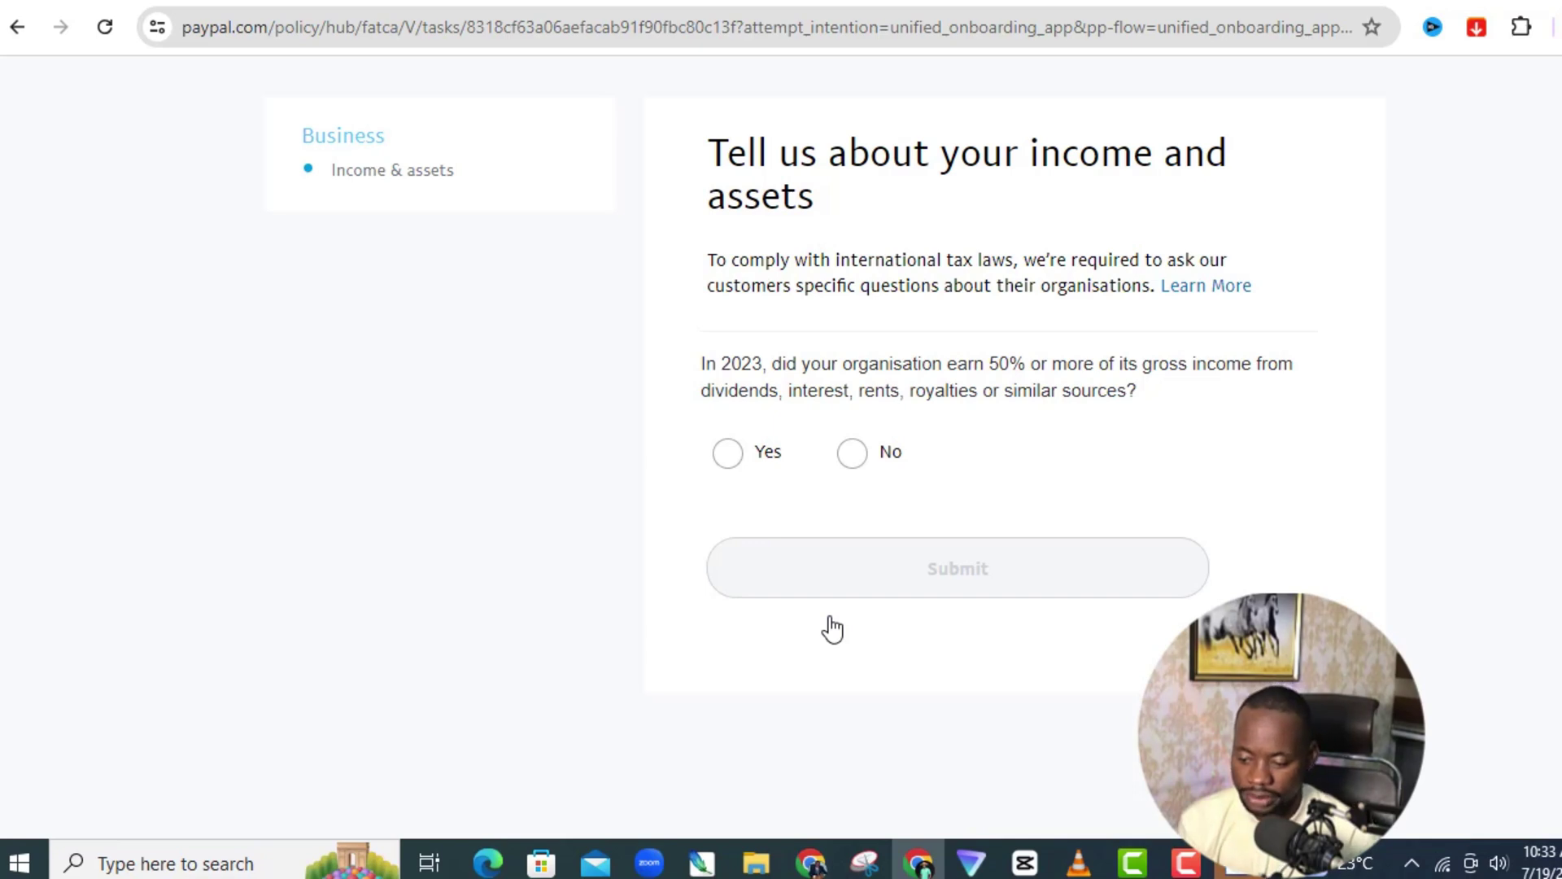
click(854, 458)
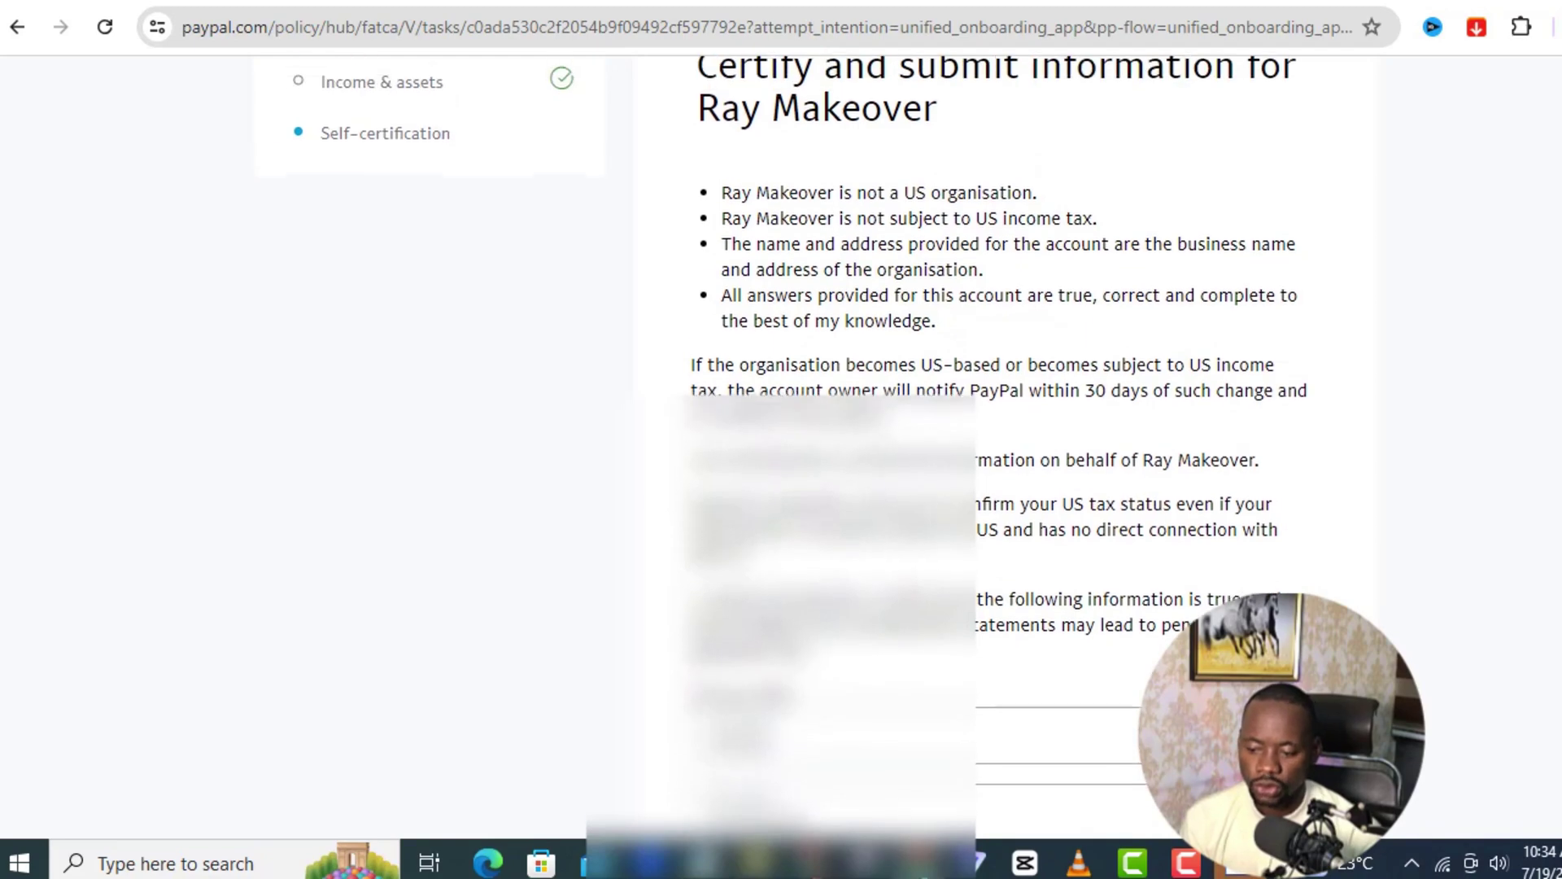
scroll(977, 407, down, 3)
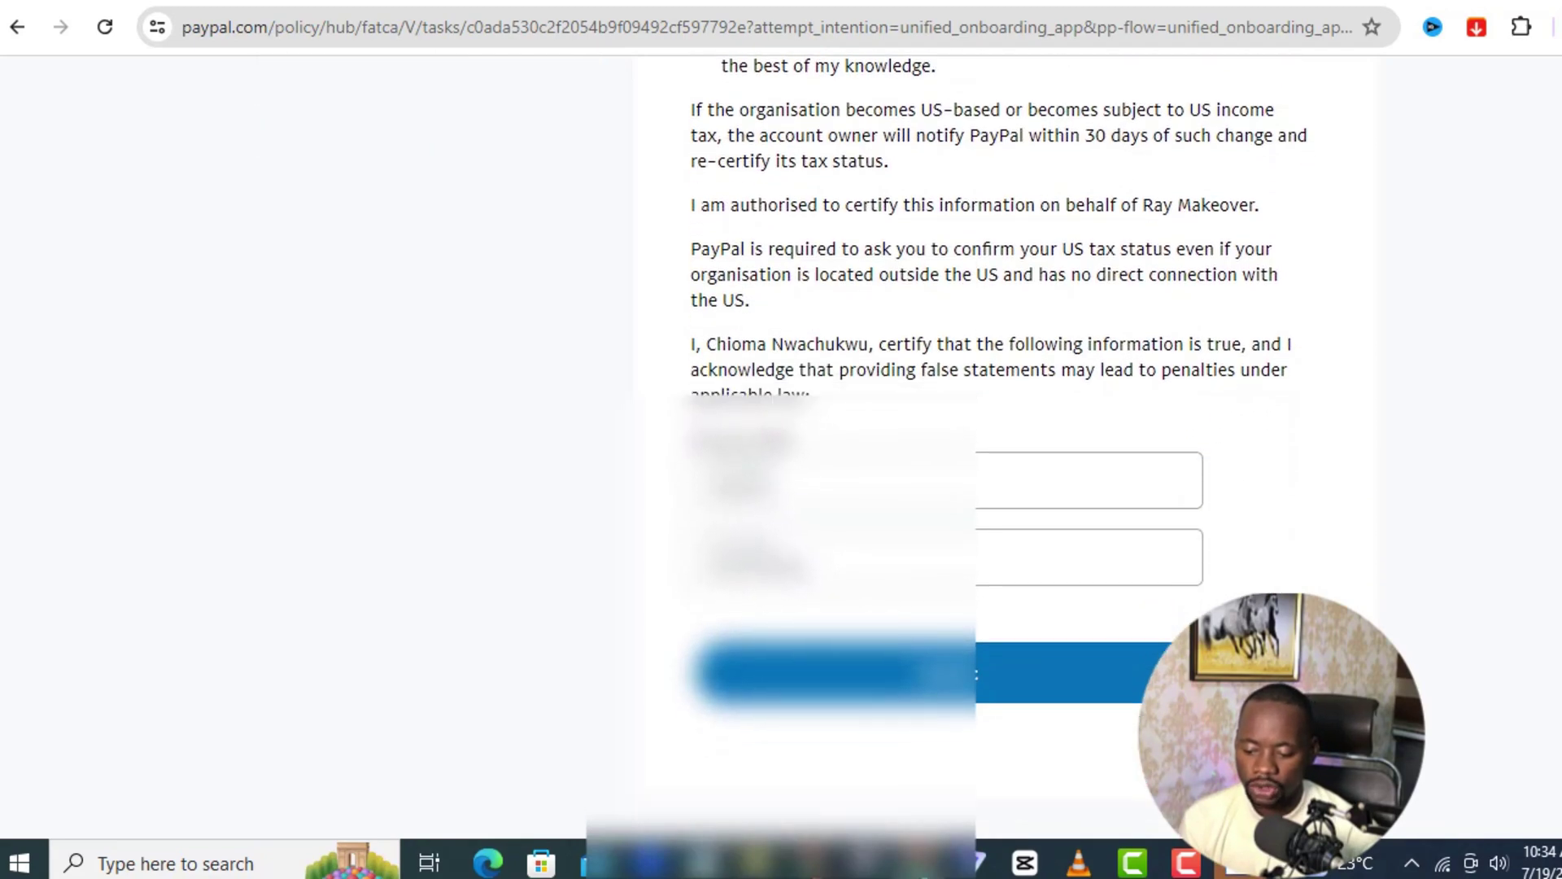
scroll(974, 675, down, 1)
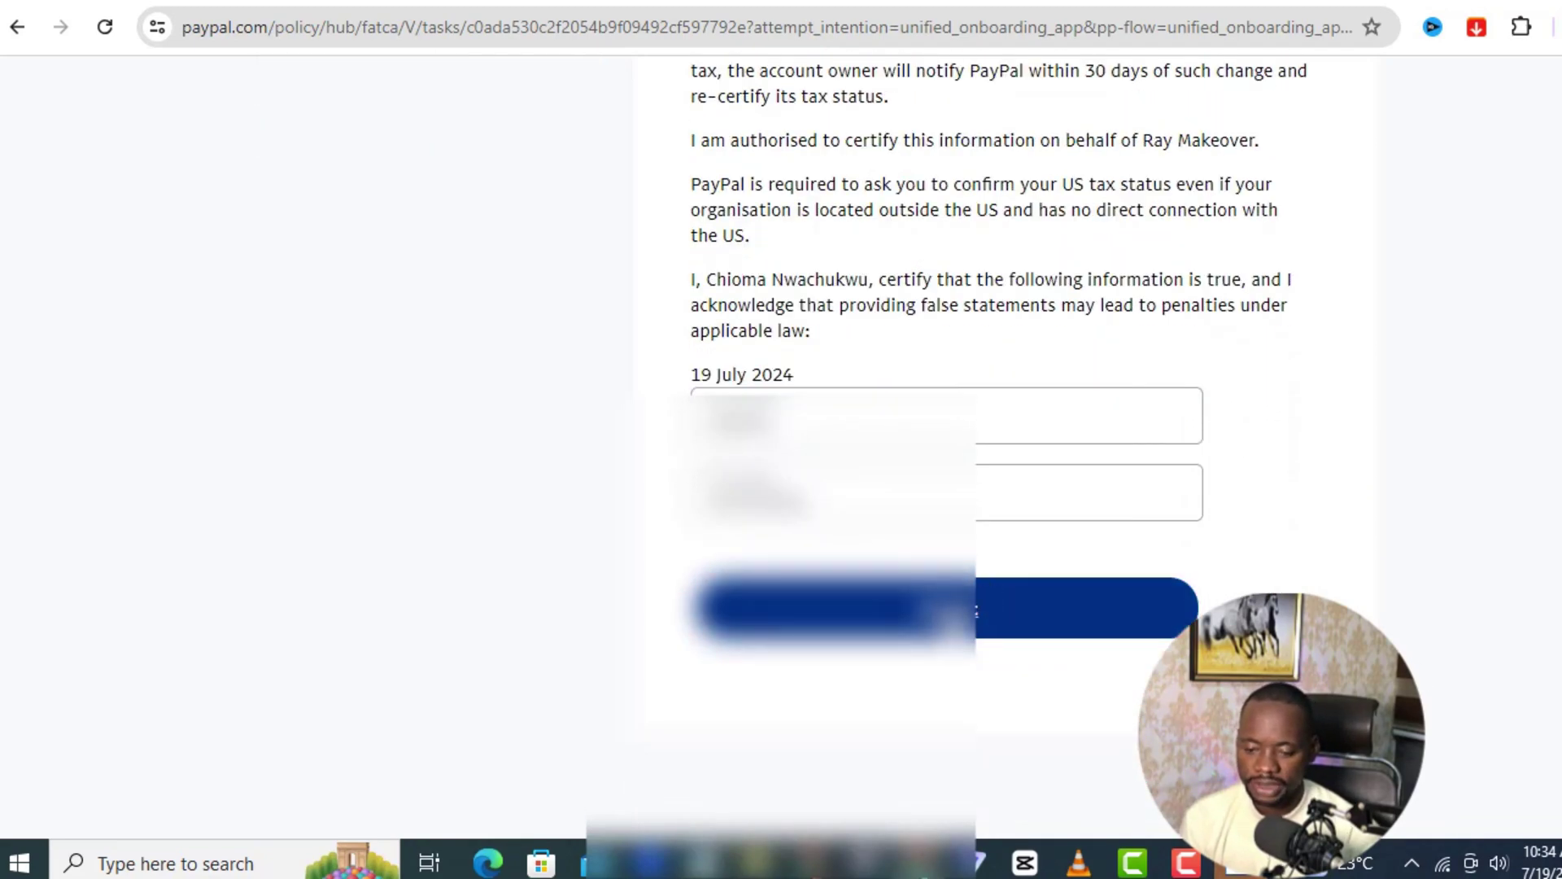
click(954, 623)
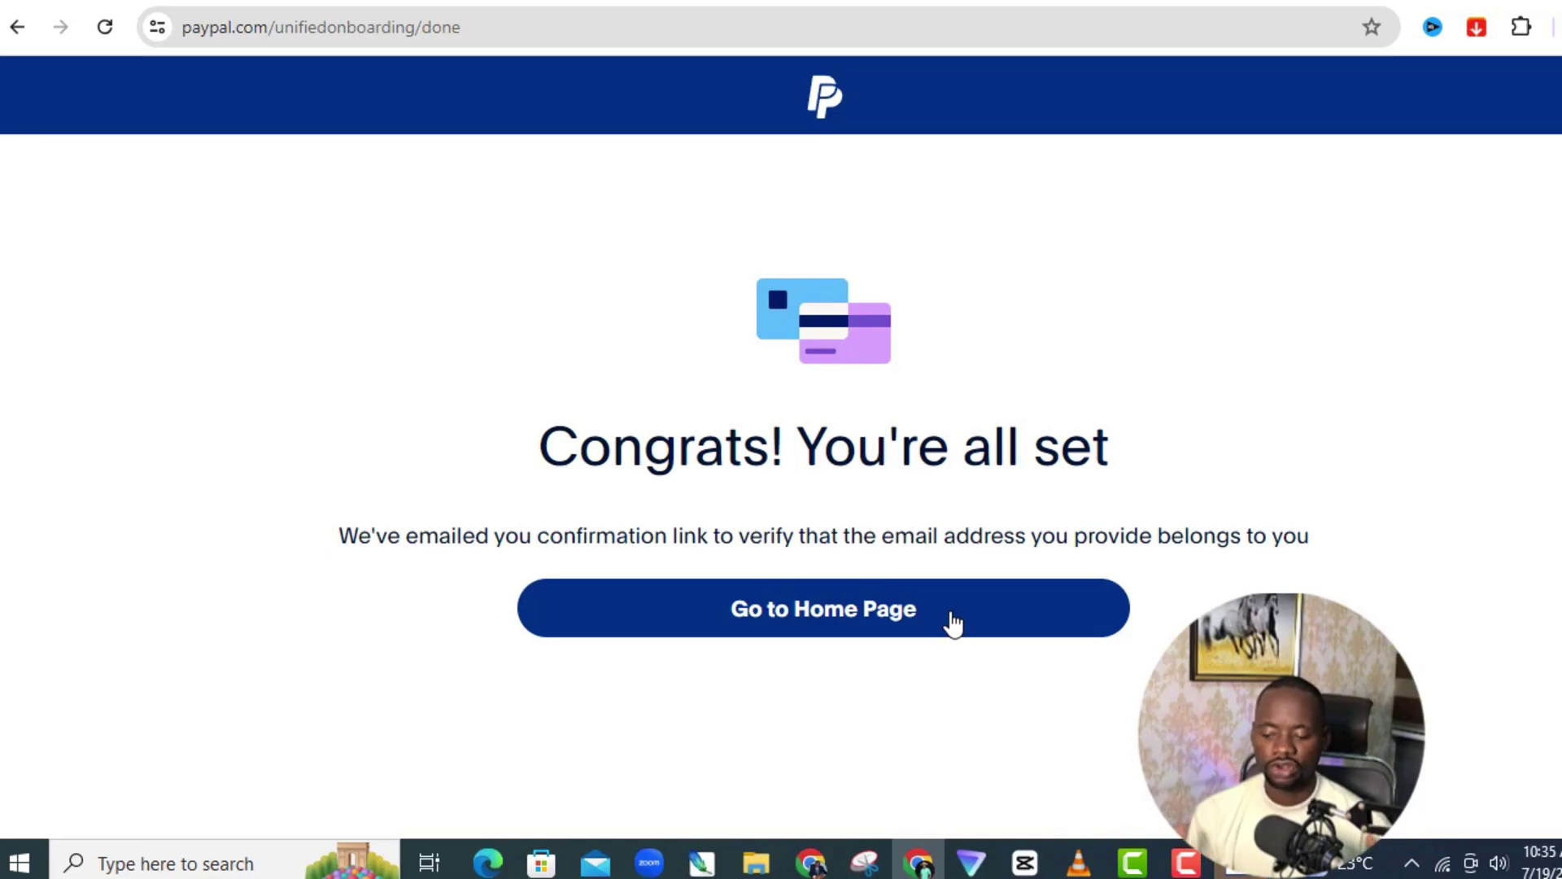
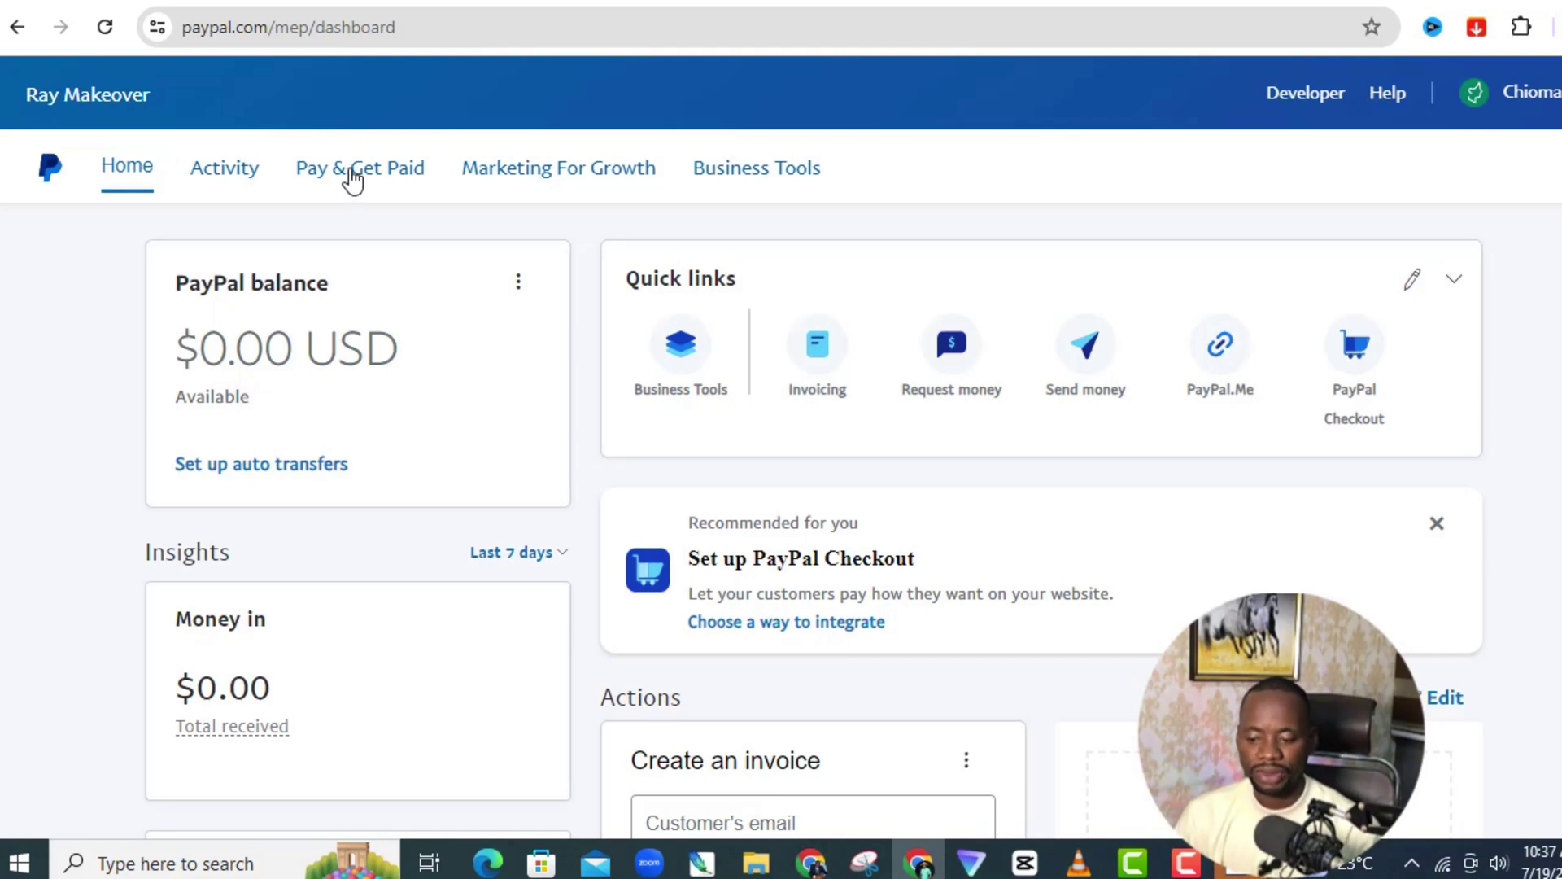
Open the wallet's Banks & Cards page, where a bank or card can be linked
click(352, 179)
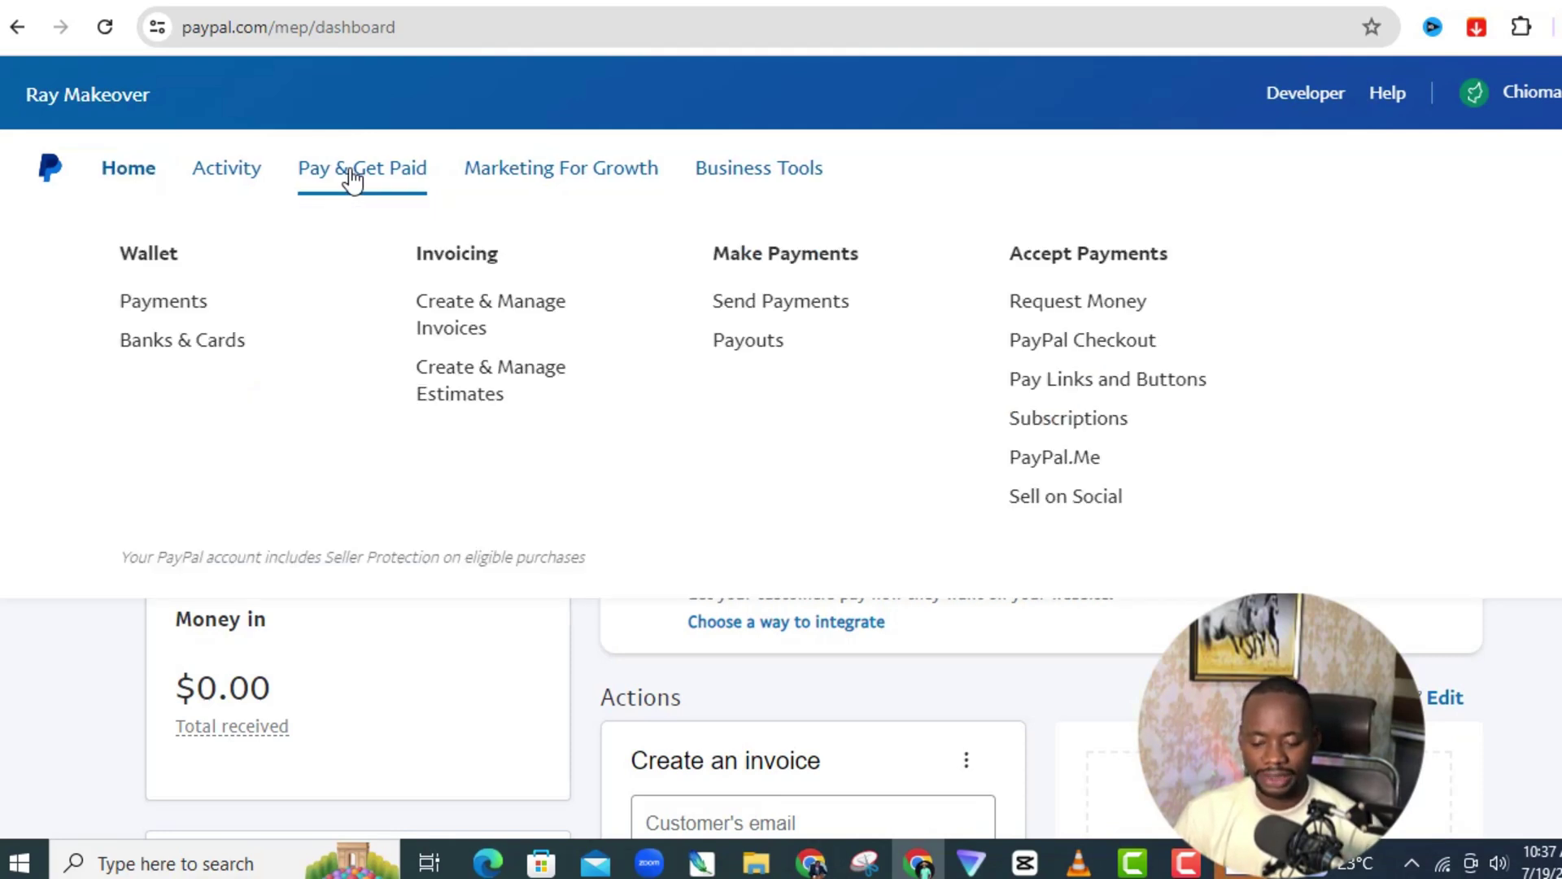
click(190, 342)
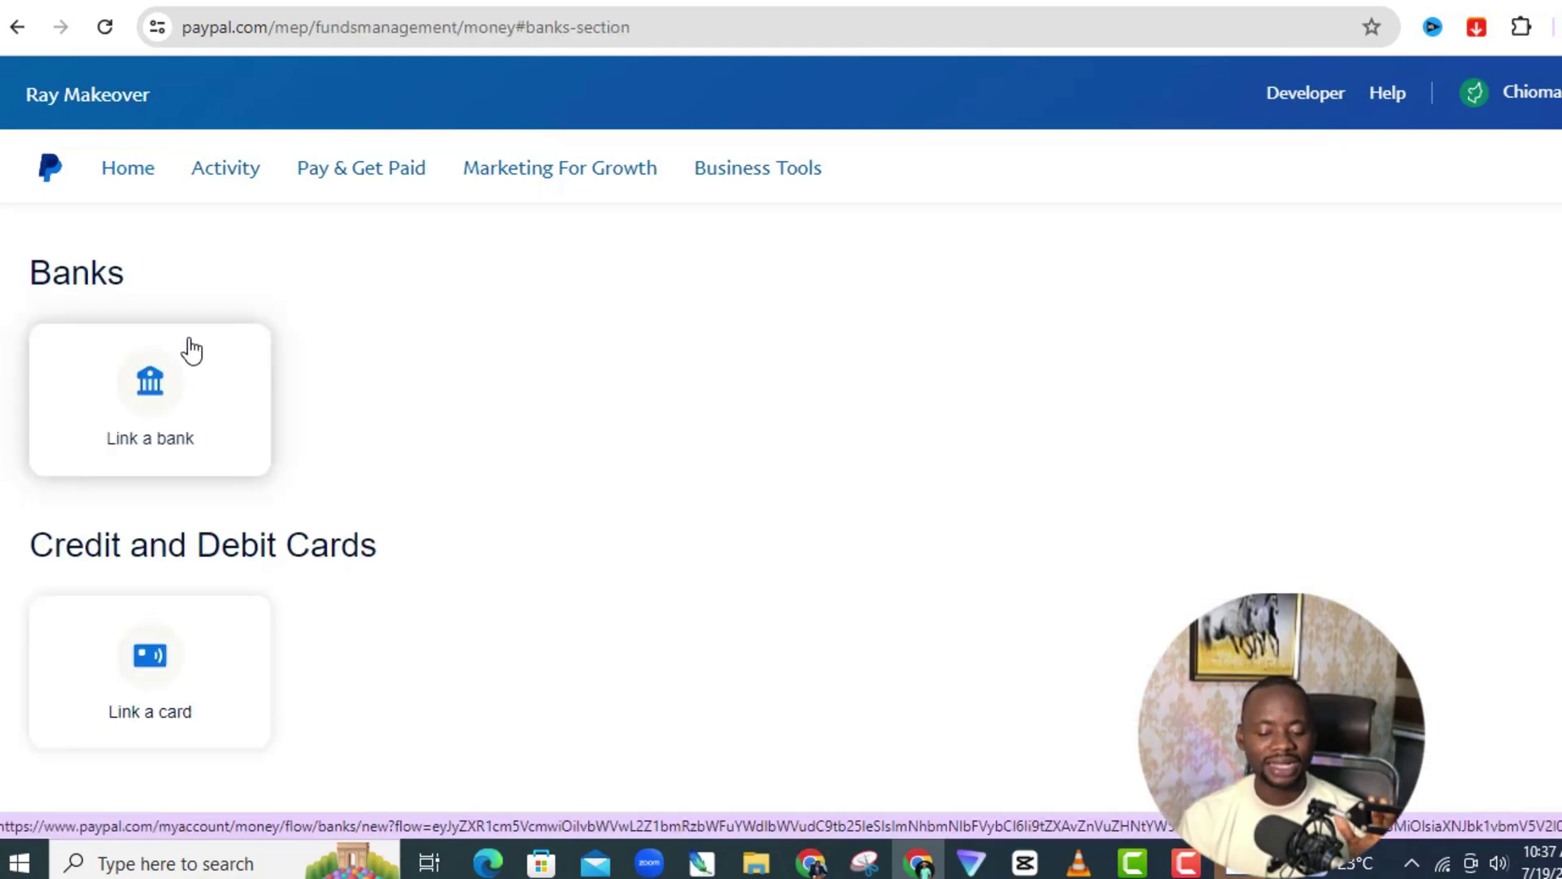